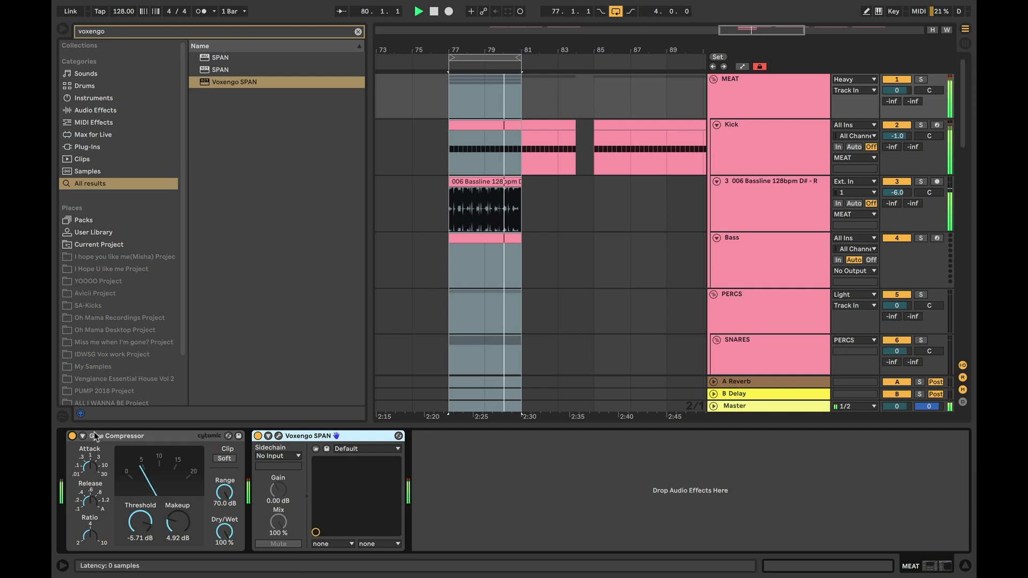
# Step: A/B the MEAT group's Glue Compressor off and back on, then select MEAT
pyautogui.click(72, 436)
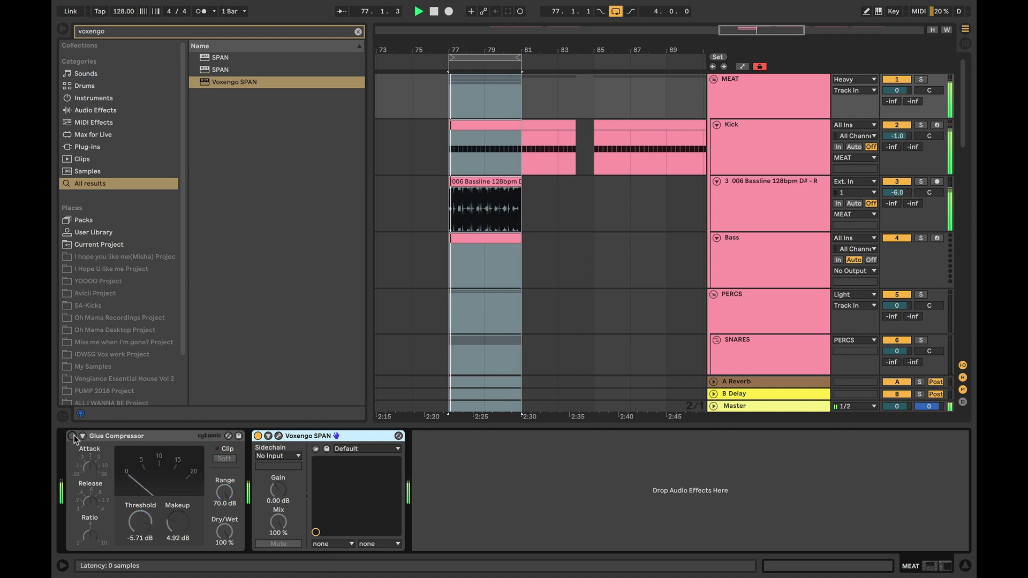
pyautogui.click(72, 436)
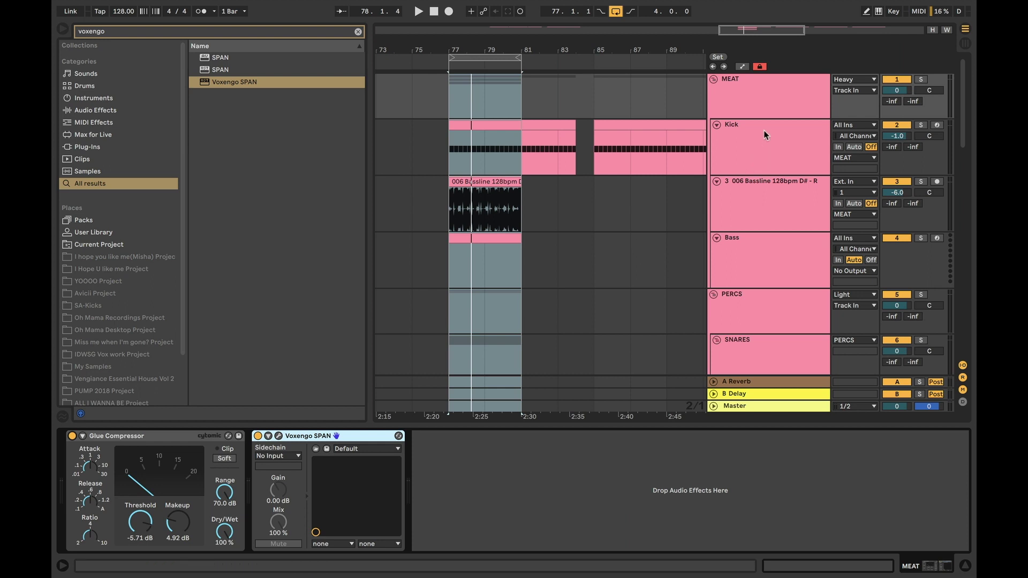
pyautogui.click(763, 102)
# Step: Solo MEAT, restart playback and zoom onto the bar 77–81 loop
pyautogui.click(921, 79)
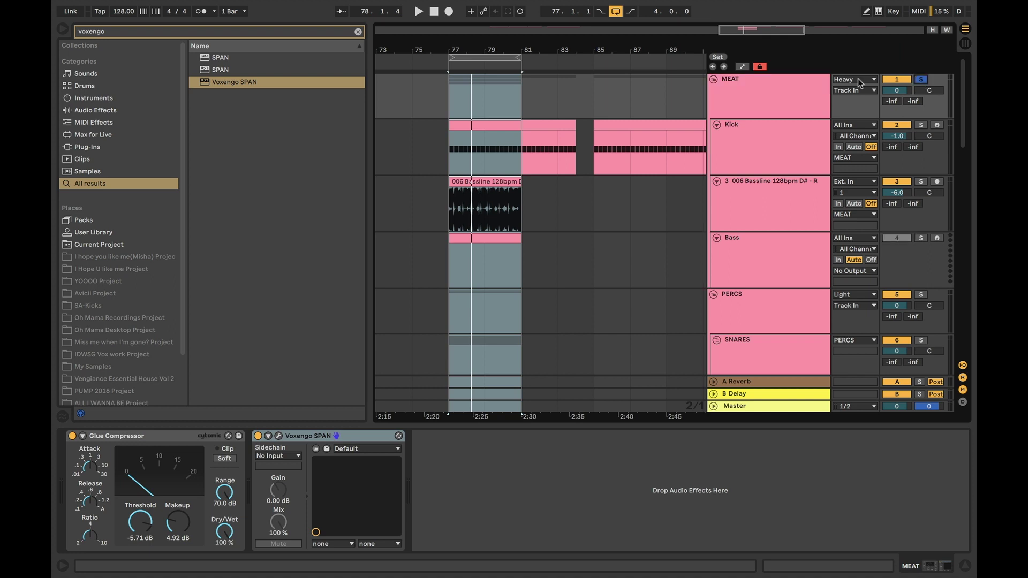
pyautogui.press('space')
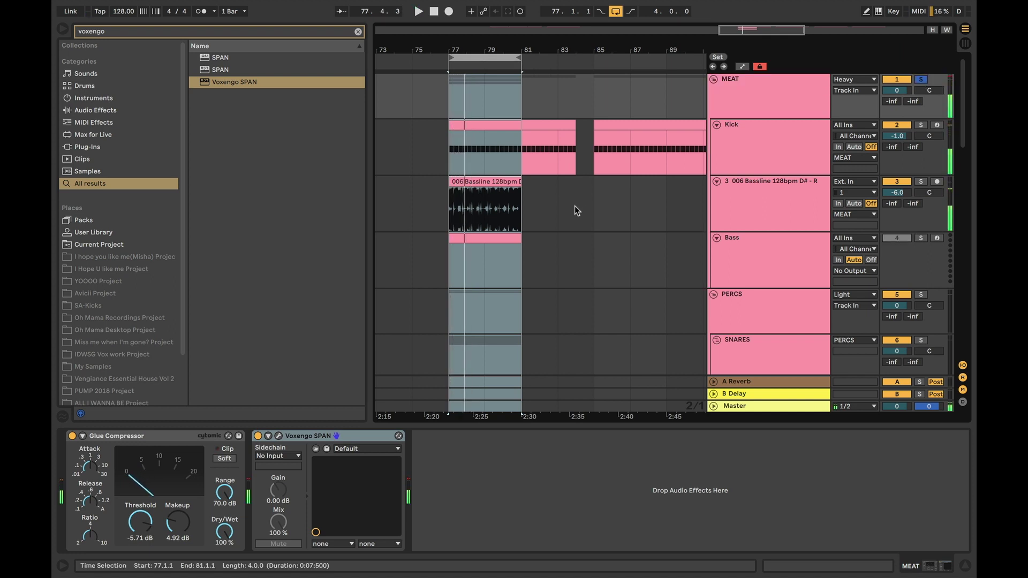
pyautogui.press('+')
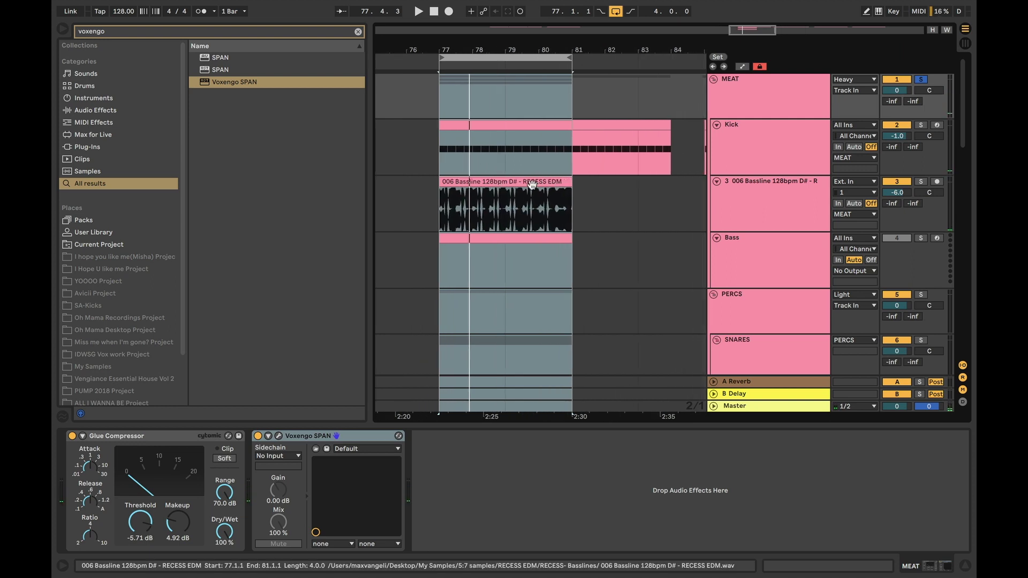
# Step: Inspect the 006 Bassline and MEAT group effect chains, keeping the insert marker at bar 77
pyautogui.click(534, 183)
pyautogui.click(618, 188)
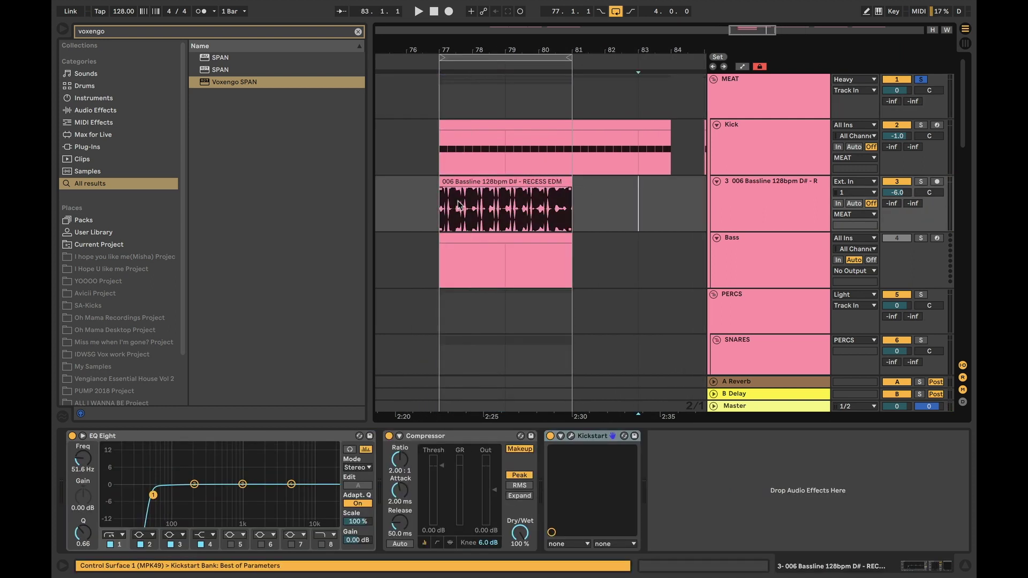
pyautogui.click(442, 204)
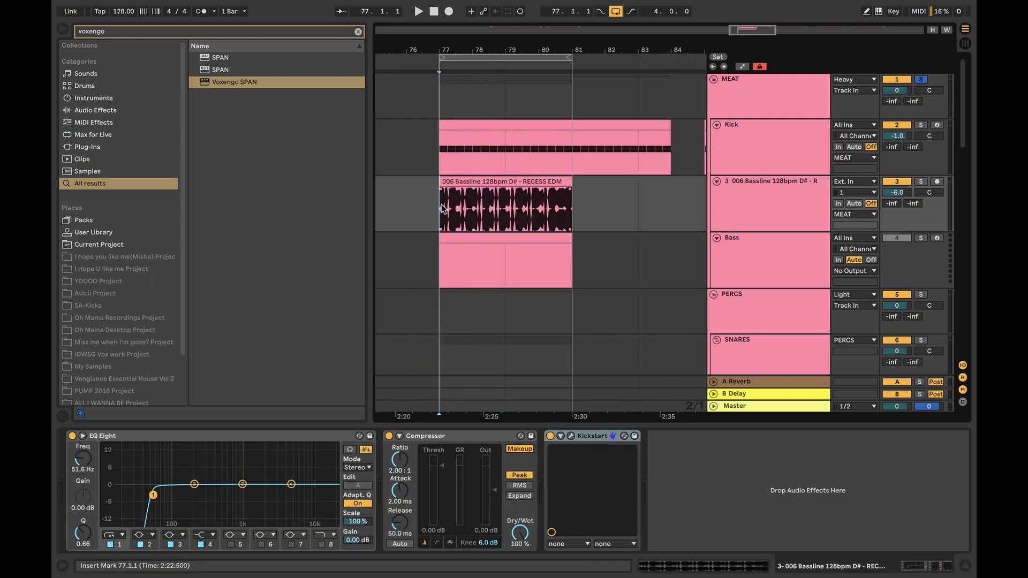
pyautogui.click(744, 211)
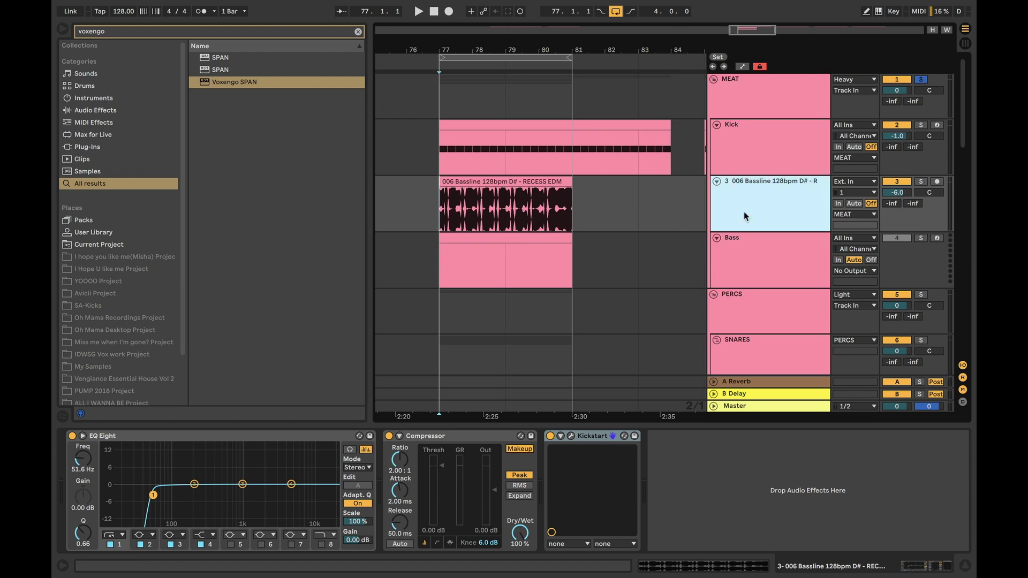
pyautogui.click(753, 99)
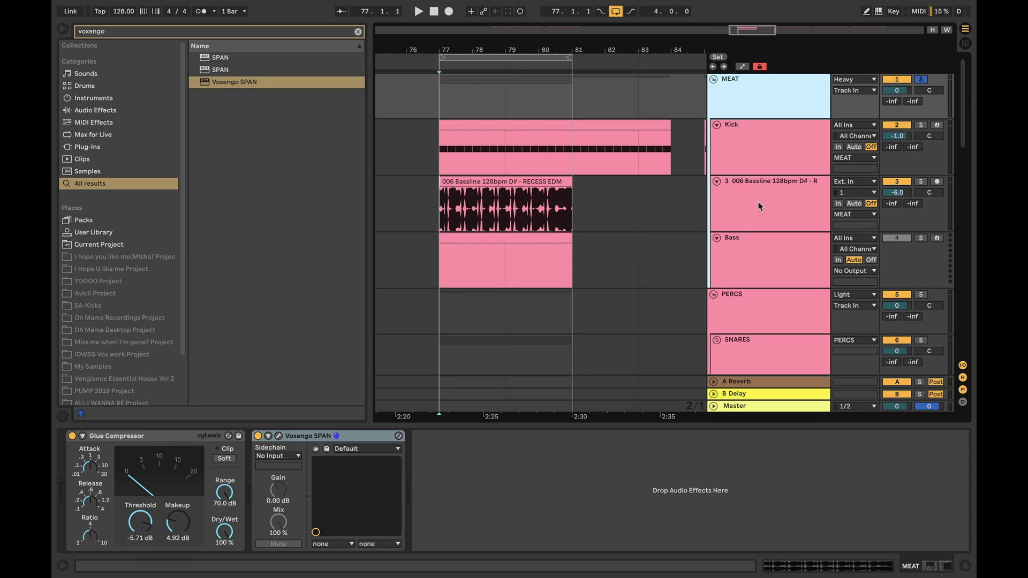
# Step: Delete the empty Bass track from MEAT, then fold and unfold the PERCS group
pyautogui.click(752, 252)
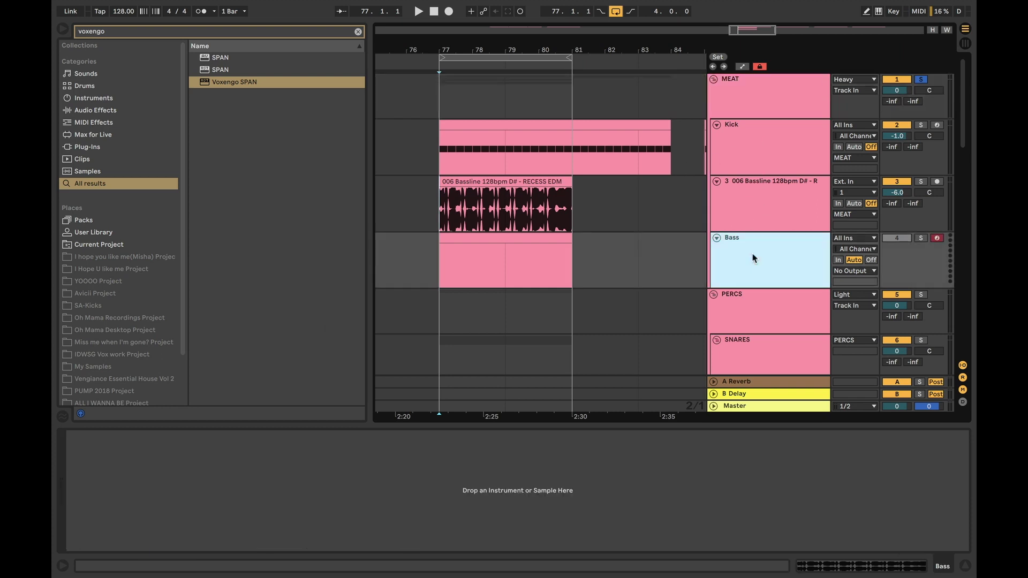
pyautogui.press('Delete')
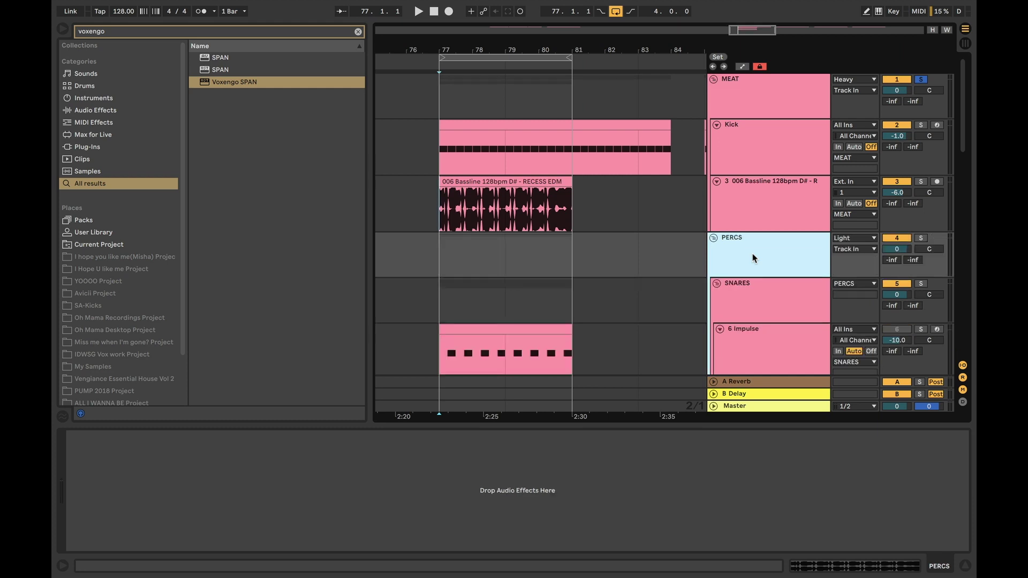
pyautogui.click(714, 237)
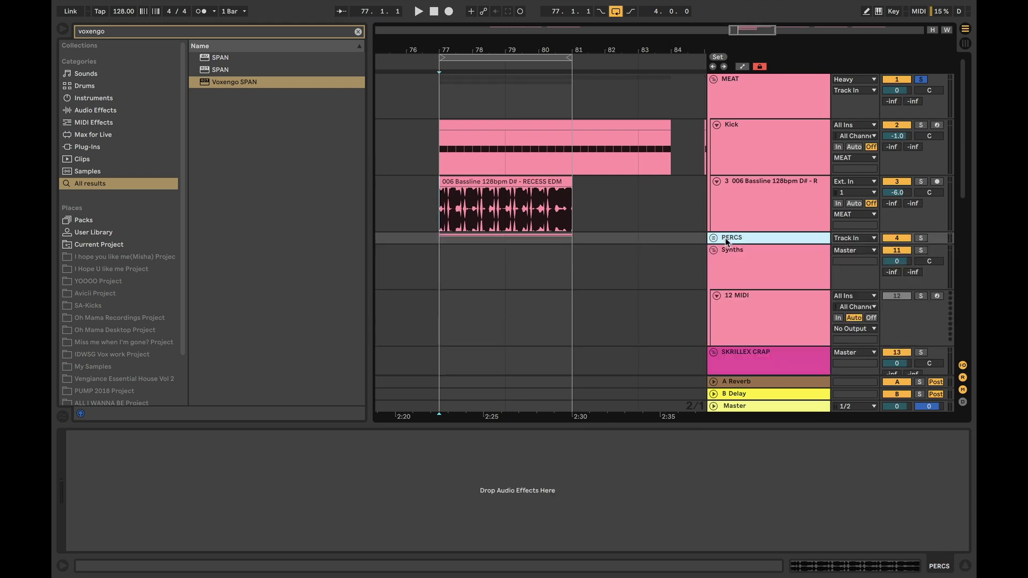
pyautogui.click(715, 237)
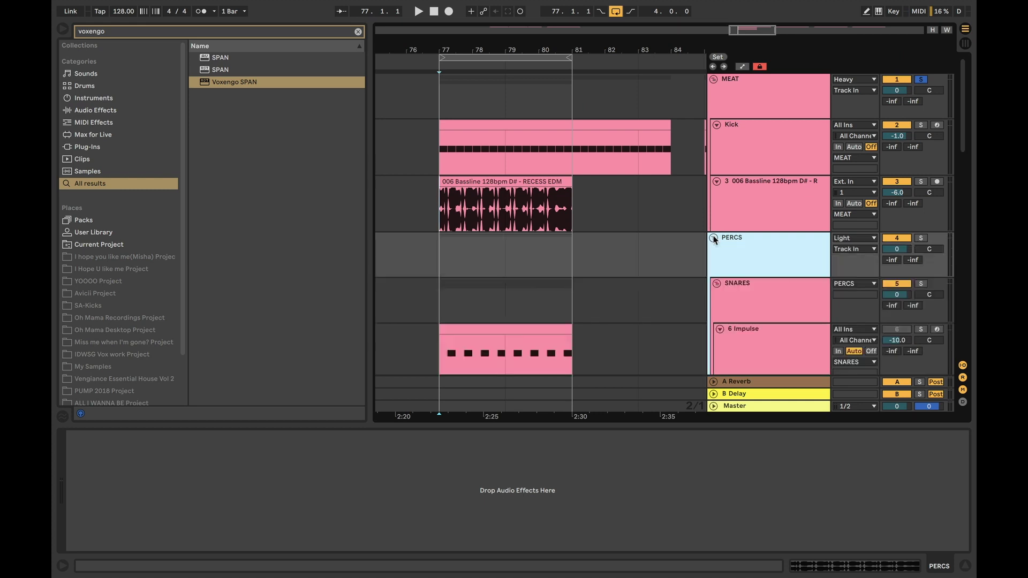
# Step: Review the Bassline and Kick devices, then select MEAT's Glue Compressor and Voxengo SPAN
pyautogui.click(750, 96)
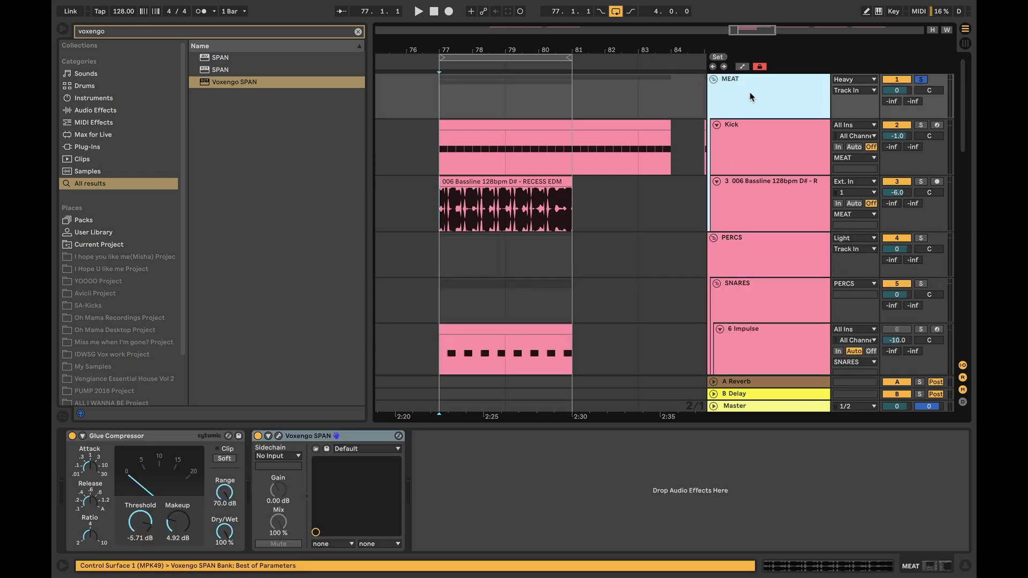
pyautogui.click(760, 212)
pyautogui.click(742, 160)
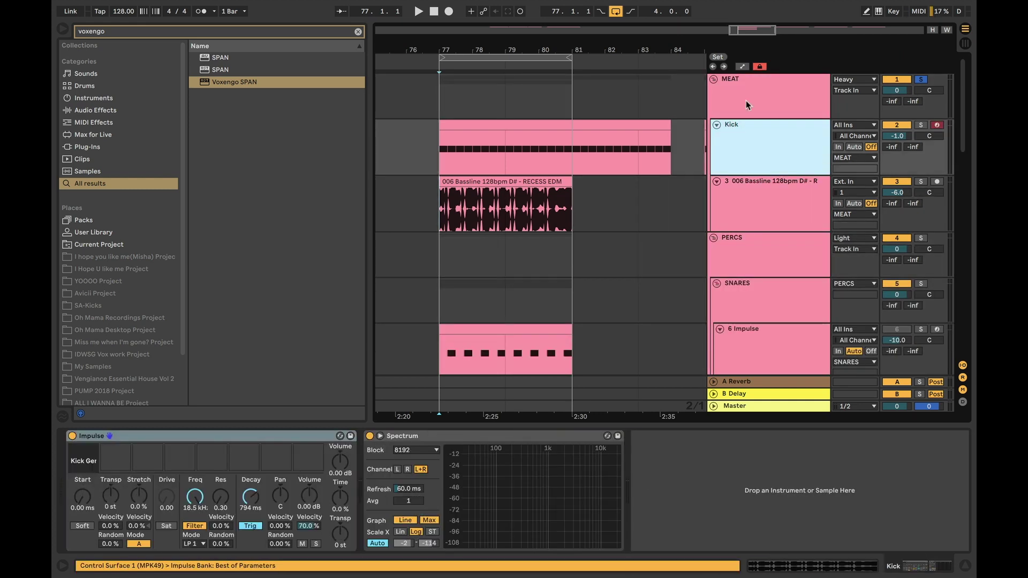
pyautogui.click(747, 99)
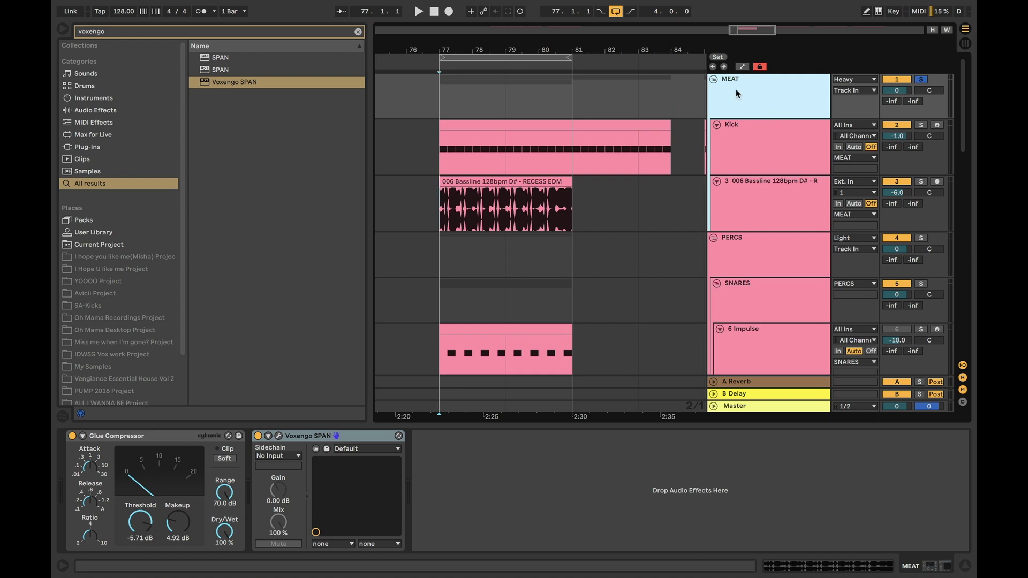
pyautogui.click(156, 437)
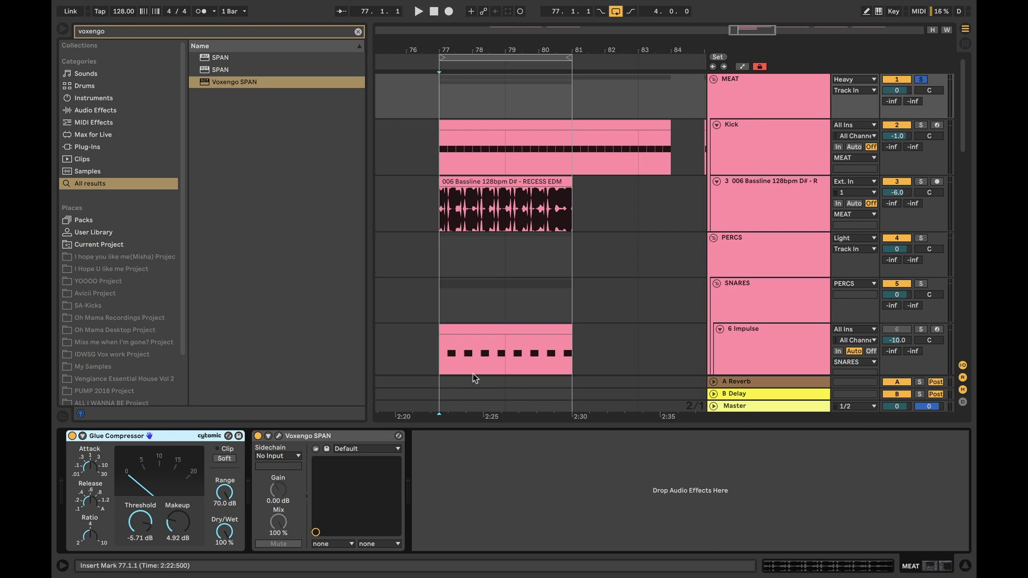
pyautogui.click(365, 433)
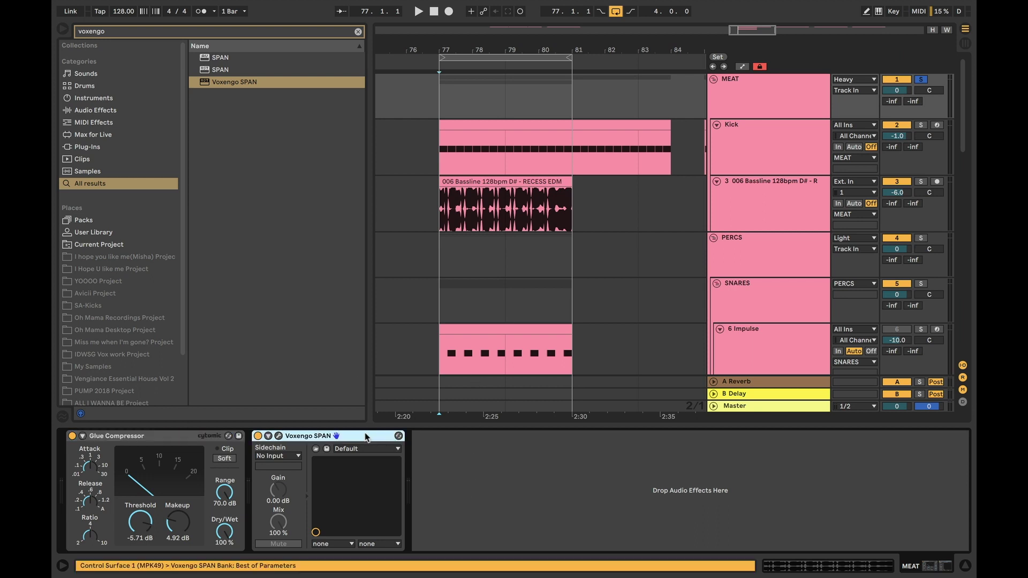
# Step: Open the MEAT group's Voxengo SPAN analyser window, close it, and reselect MEAT
pyautogui.click(278, 437)
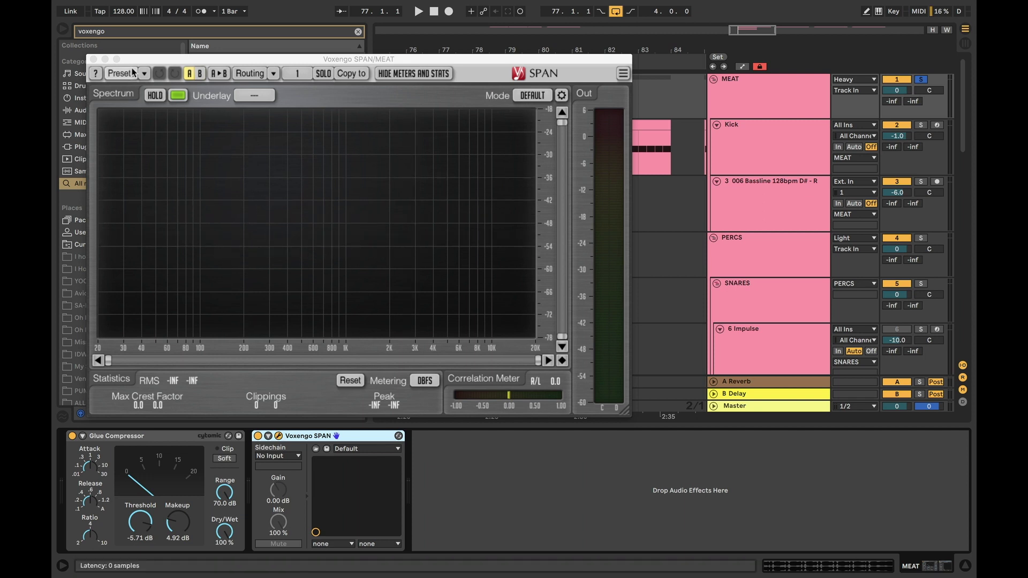
pyautogui.click(94, 59)
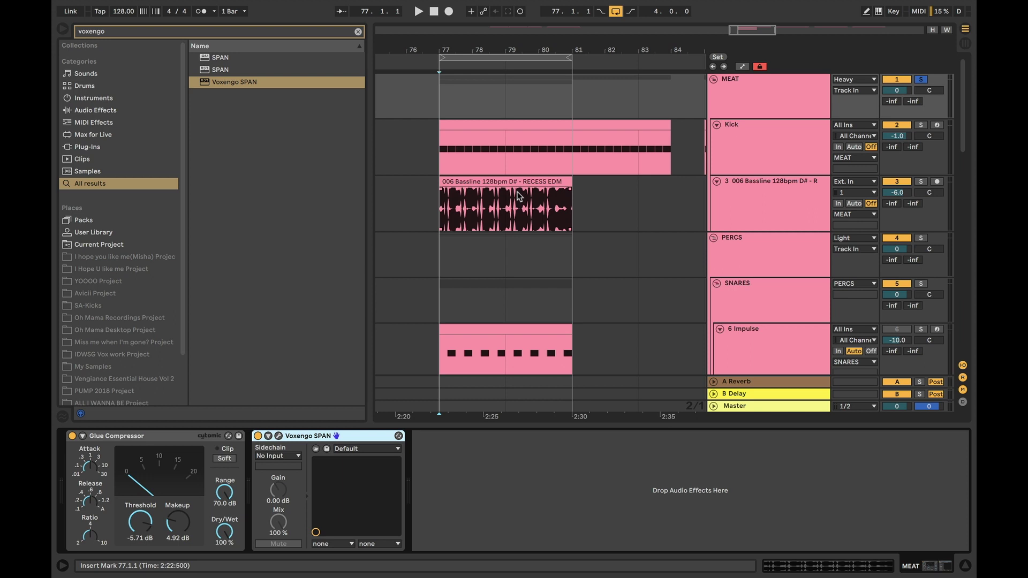
pyautogui.click(755, 105)
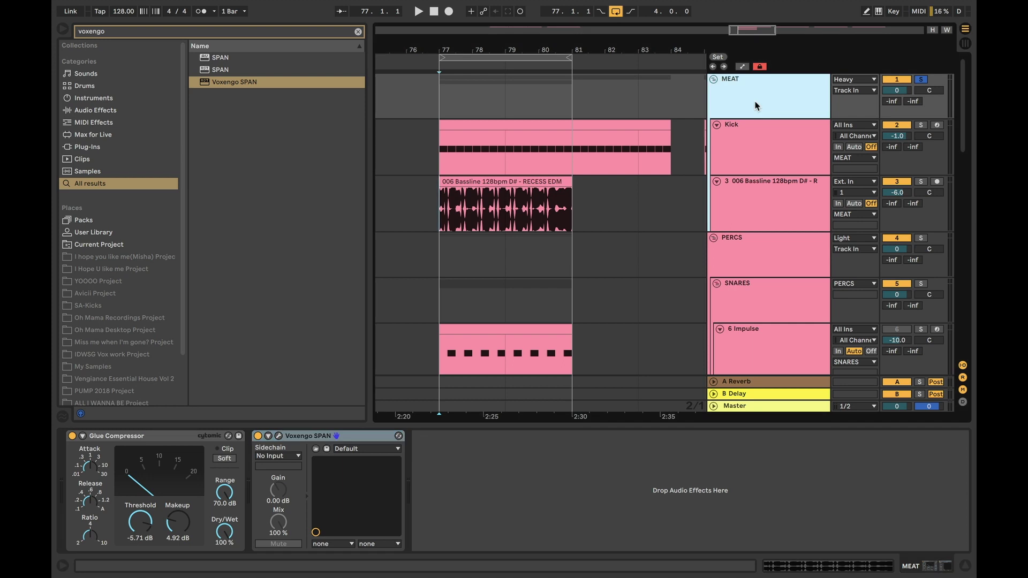
# Step: Solo the Kick track alongside MEAT and play the loop from bar 77
pyautogui.click(763, 151)
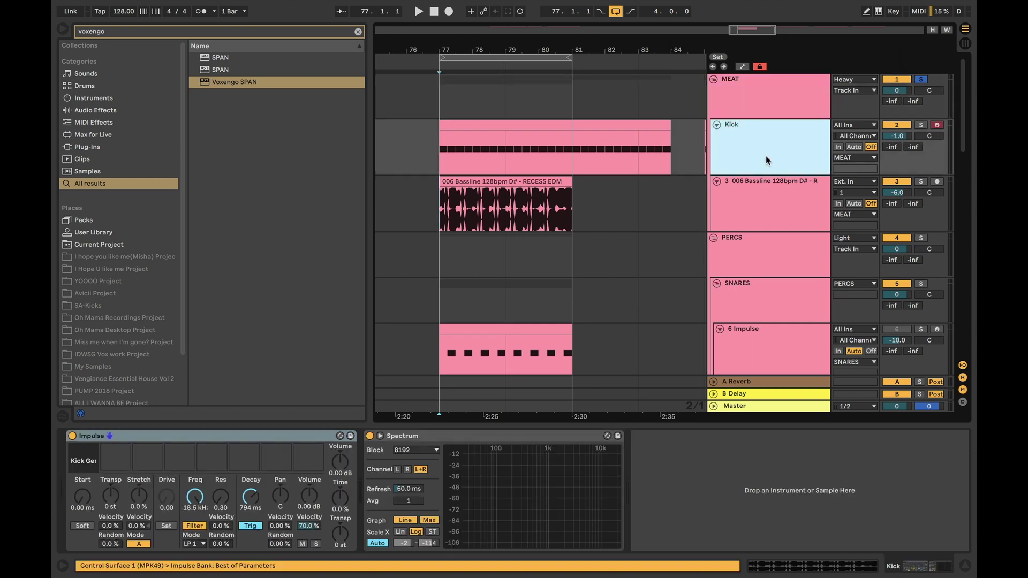
pyautogui.click(921, 81)
pyautogui.click(921, 80)
pyautogui.click(921, 125)
pyautogui.click(549, 56)
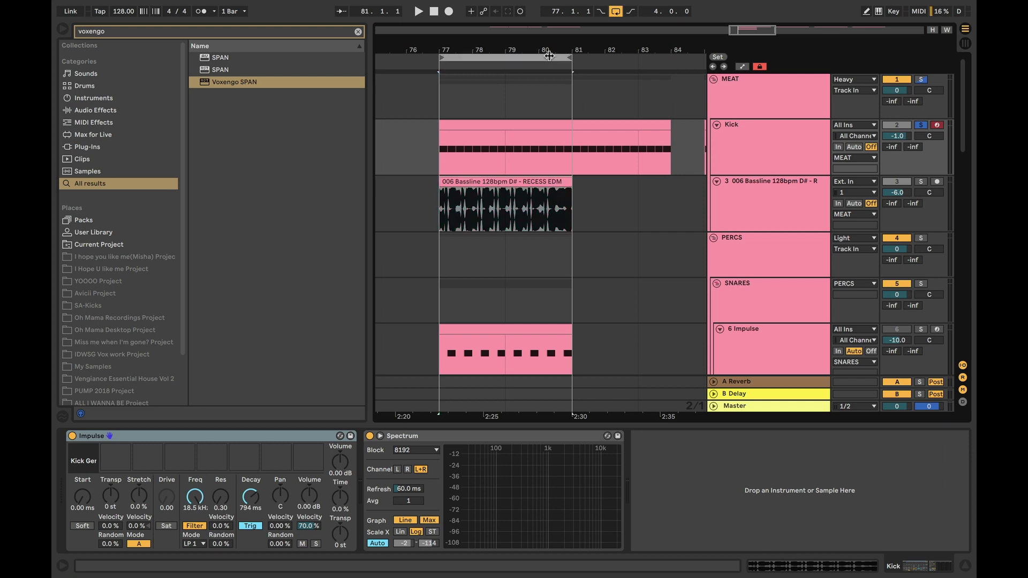
pyautogui.press('space')
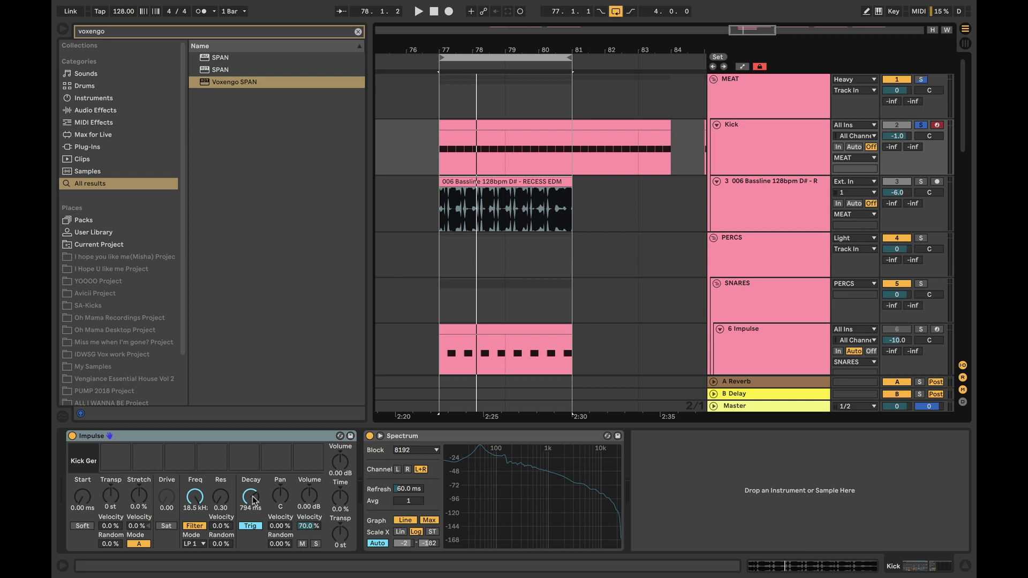
# Step: Shorten the Impulse kick decay to 490 ms and clear the selection back to bar 77
pyautogui.press('space')
pyautogui.moveTo(254, 500)
pyautogui.mouseDown()
pyautogui.moveTo(253, 460)
pyautogui.moveTo(254, 501)
pyautogui.mouseUp()
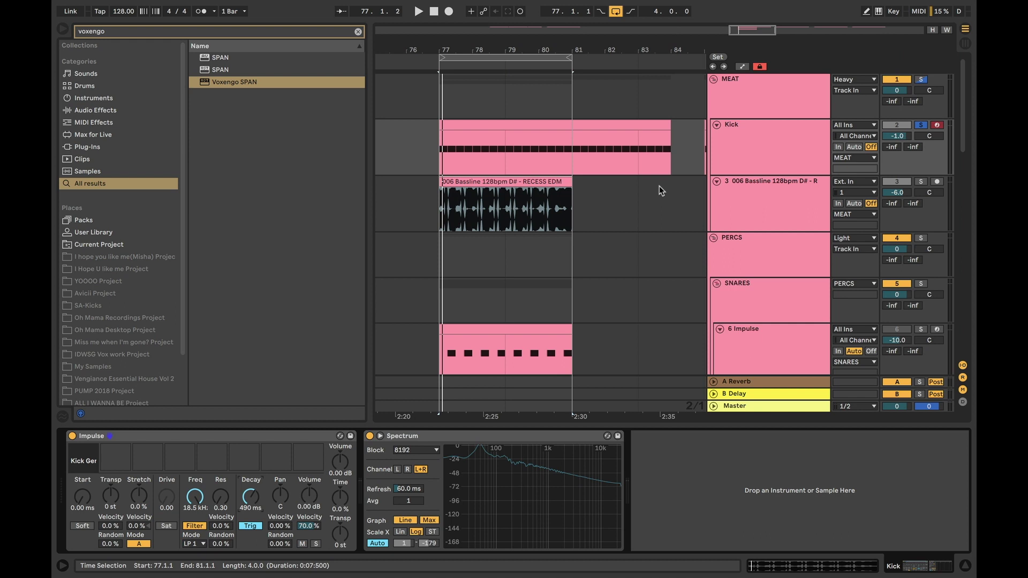
pyautogui.click(436, 155)
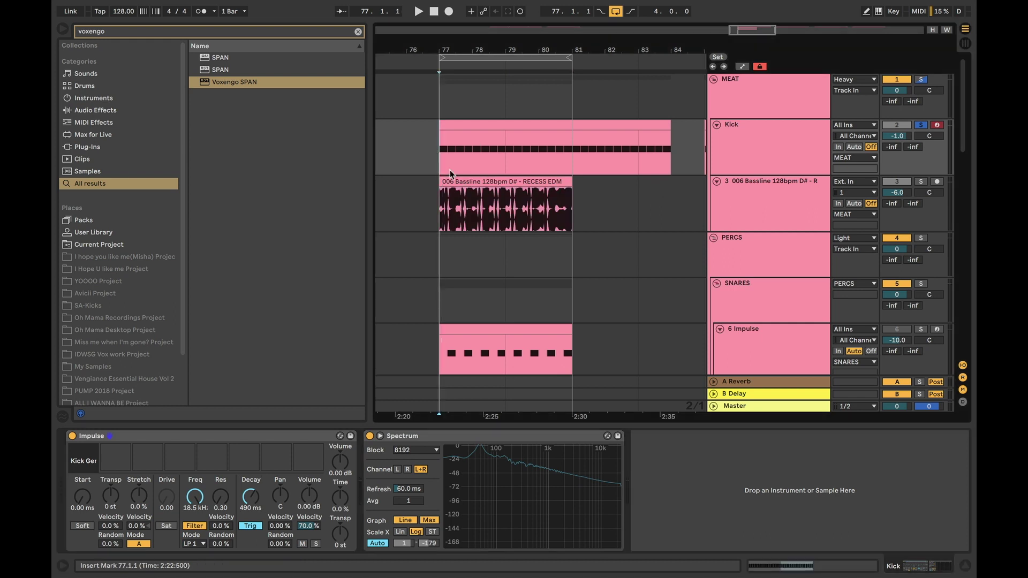
# Step: Insert a new audio track below the Kick track
pyautogui.click(750, 151)
pyautogui.rightClick(750, 151)
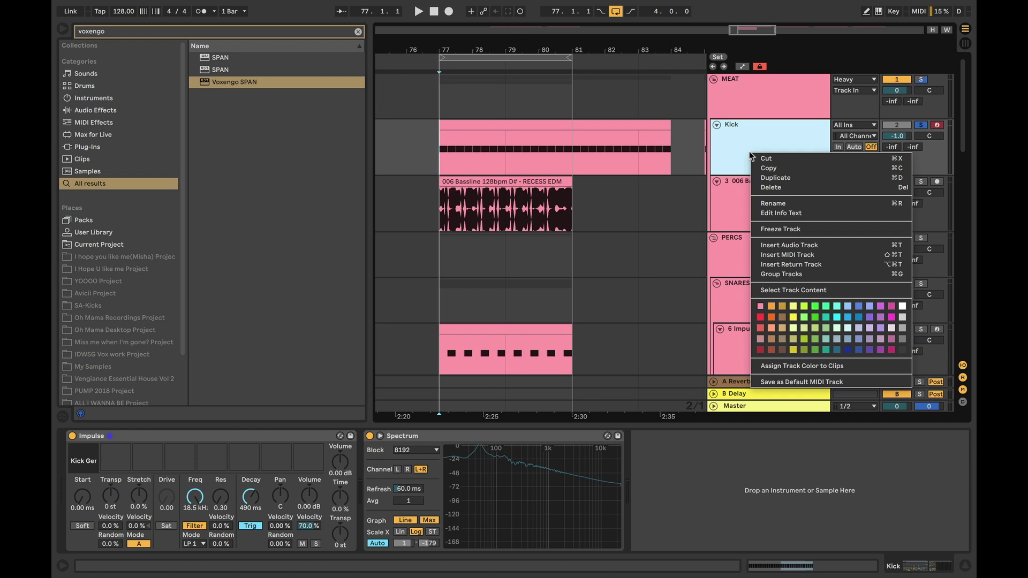
pyautogui.click(802, 246)
# Step: Search 'kick', audition several samples, and load A-Kick Remo 1 A.aif onto track 3
pyautogui.click(160, 31)
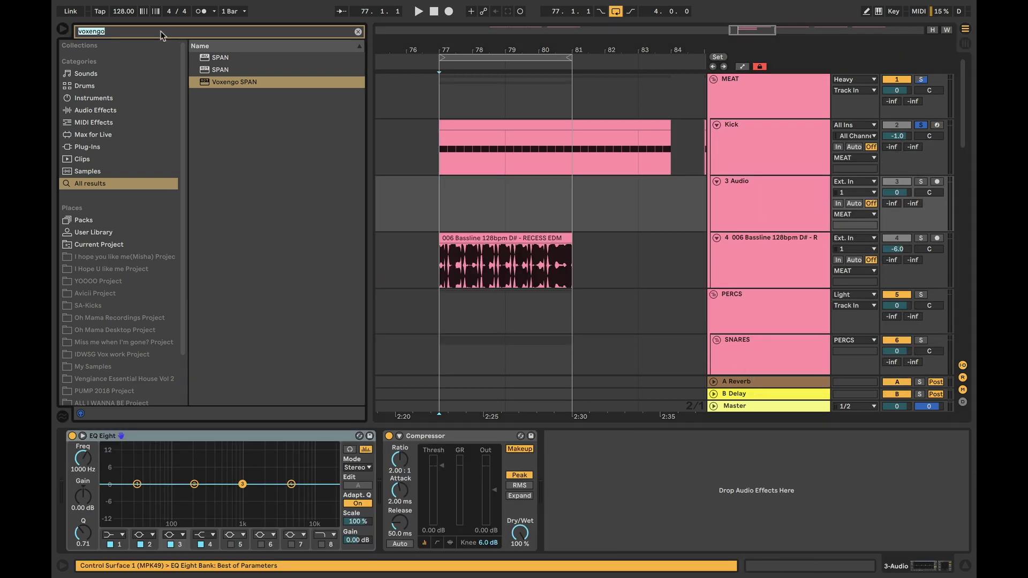
pyautogui.write('kick')
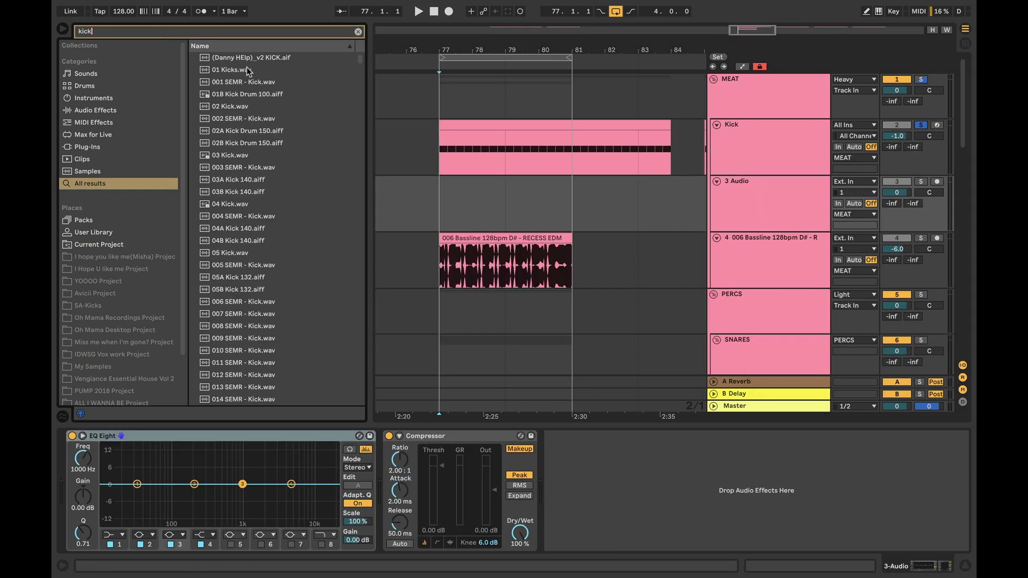
pyautogui.click(245, 68)
pyautogui.click(233, 95)
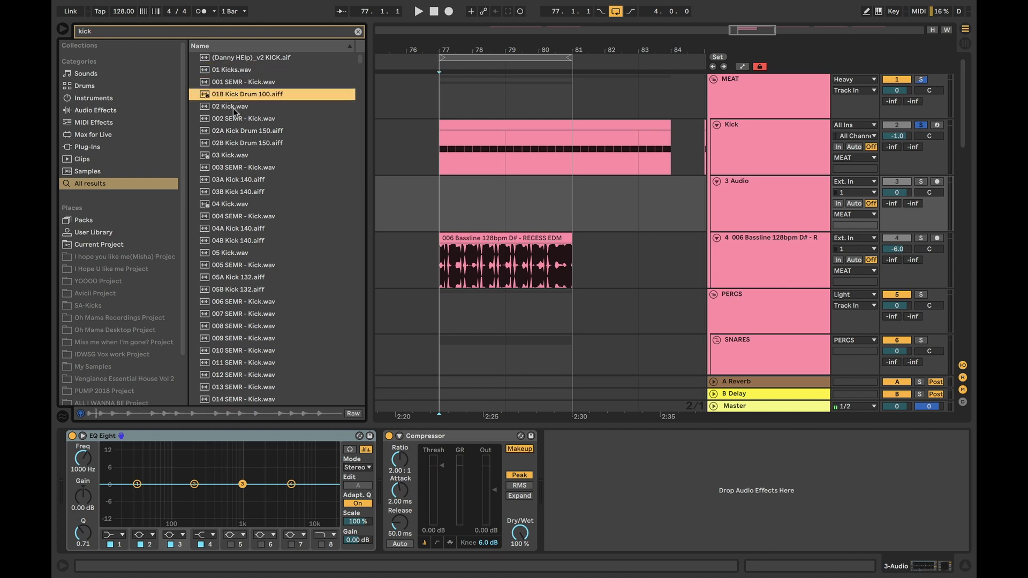
pyautogui.click(233, 107)
pyautogui.click(235, 191)
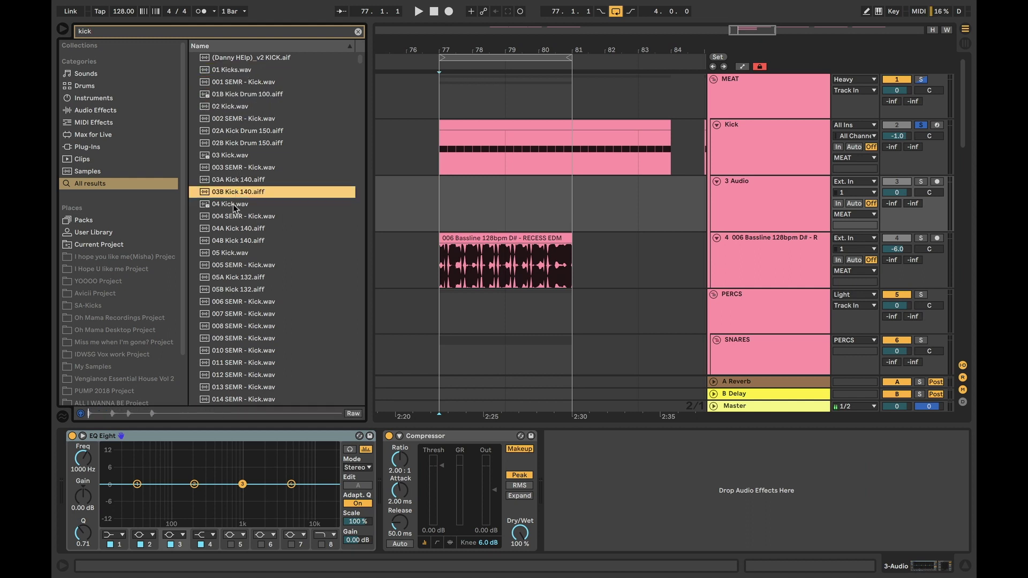
pyautogui.click(233, 205)
pyautogui.click(238, 253)
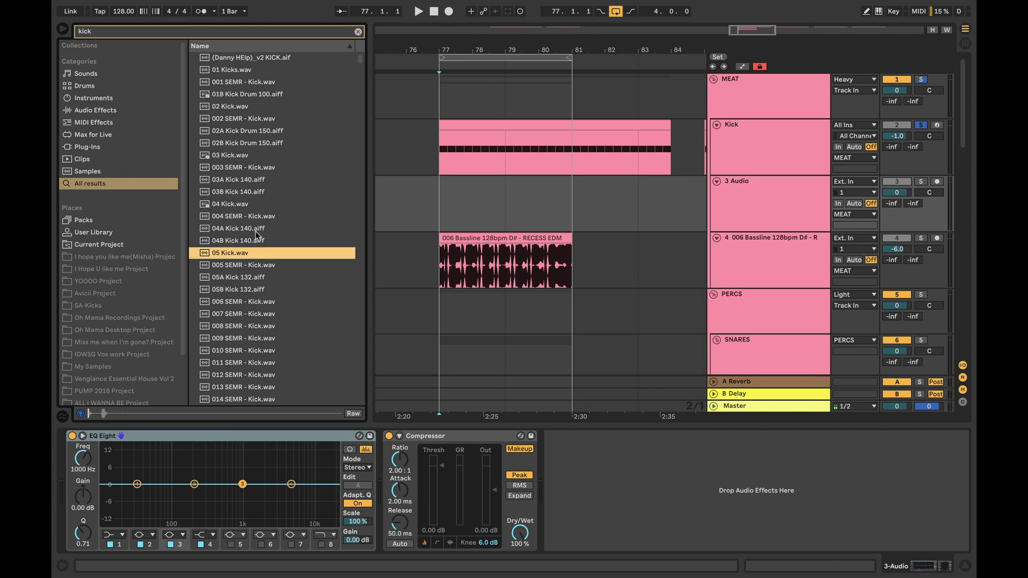
pyautogui.scroll(-5, 277, 213)
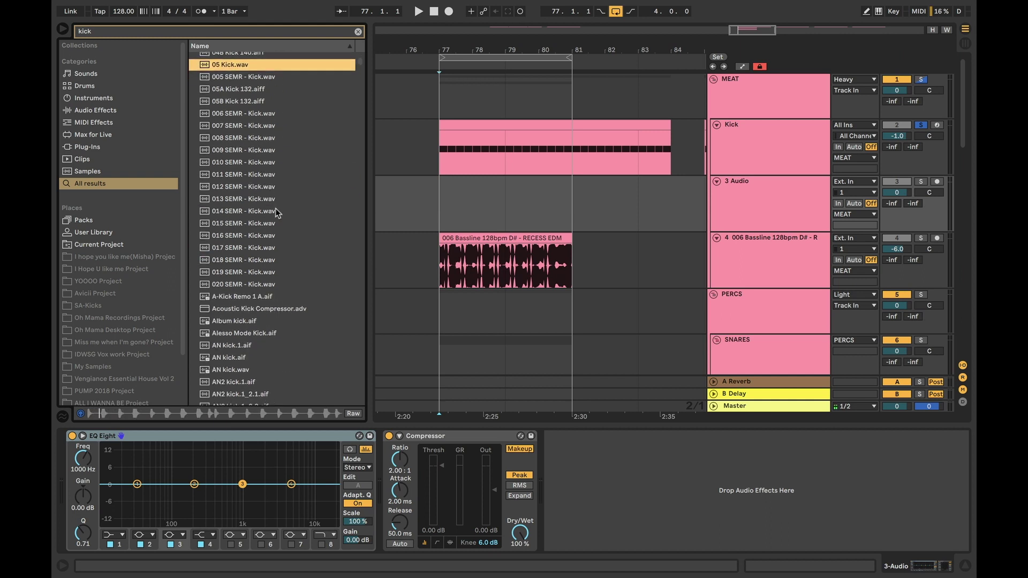
pyautogui.click(247, 299)
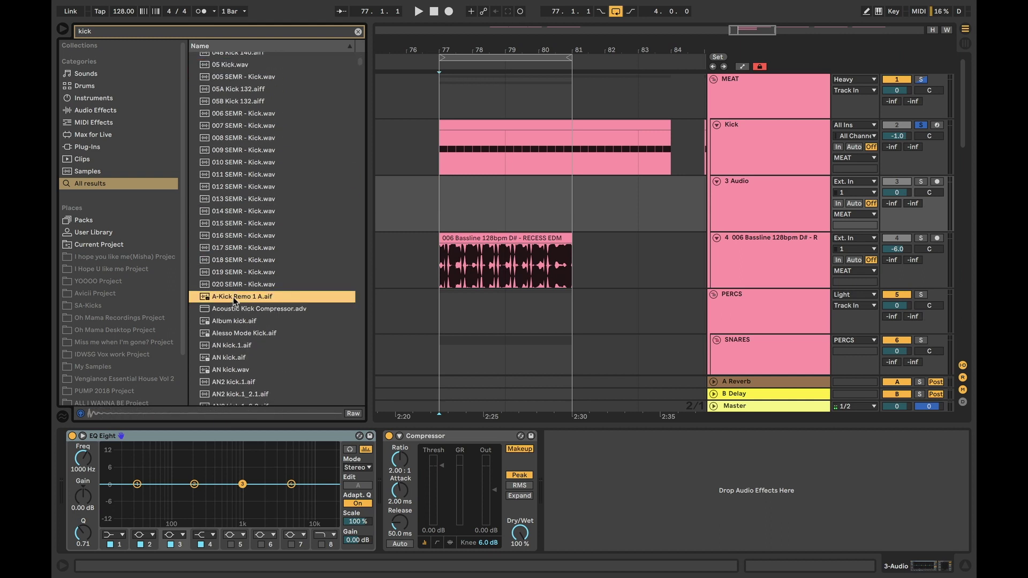
pyautogui.doubleClick(235, 298)
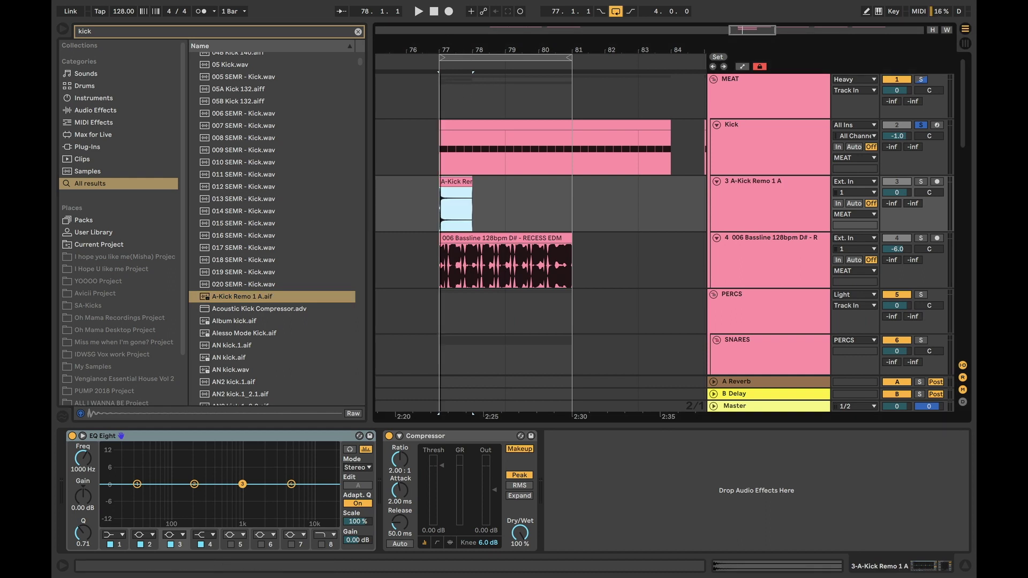
# Step: Give the A-Kick Remo 1 A clip an earlier, steeper fade-out, then audition Impulse's Kick Ger pad
pyautogui.moveTo(440, 49)
pyautogui.mouseDown()
pyautogui.moveTo(440, 101)
pyautogui.moveTo(440, 49)
pyautogui.mouseUp()
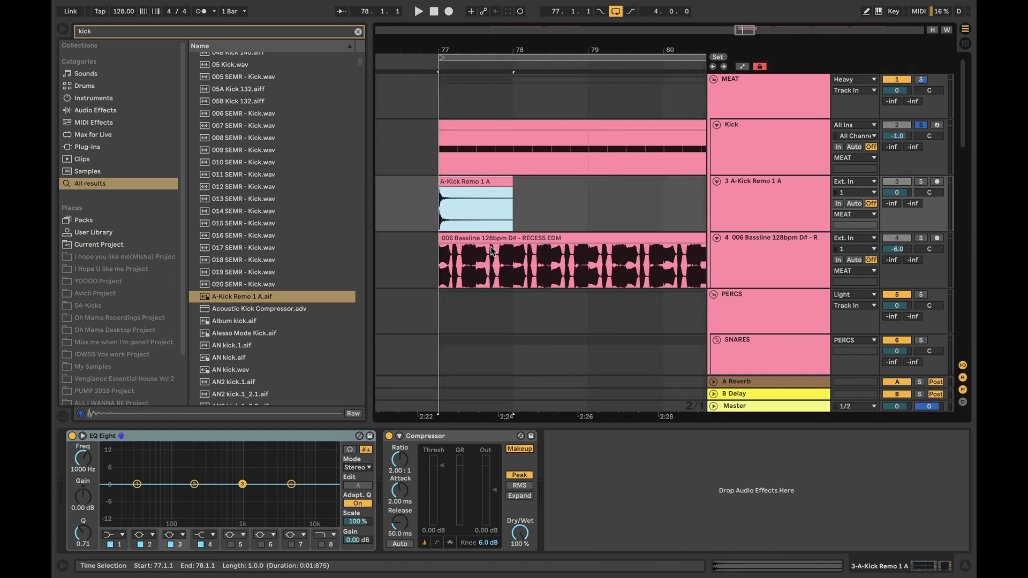
pyautogui.click(440, 212)
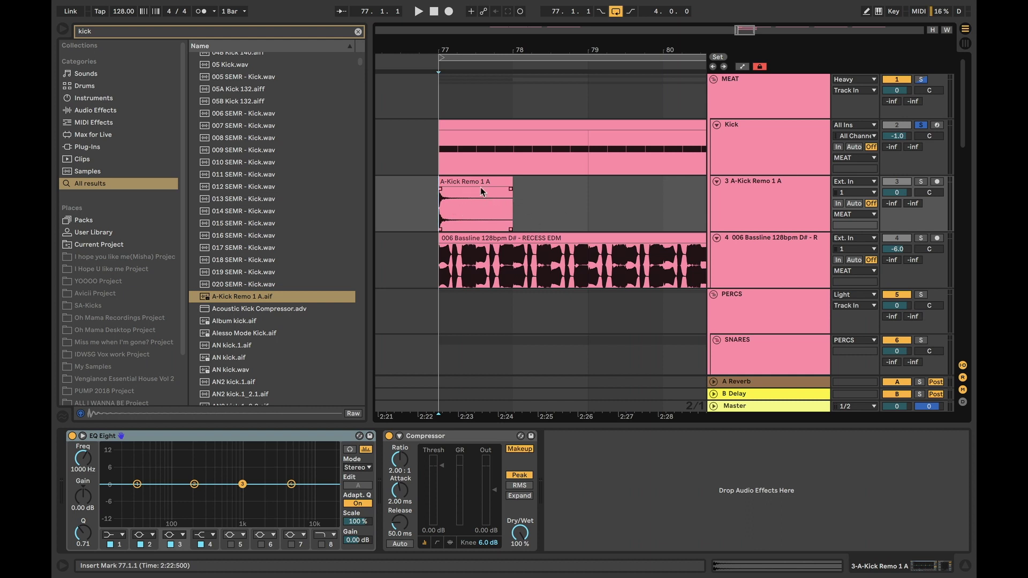
pyautogui.click(498, 180)
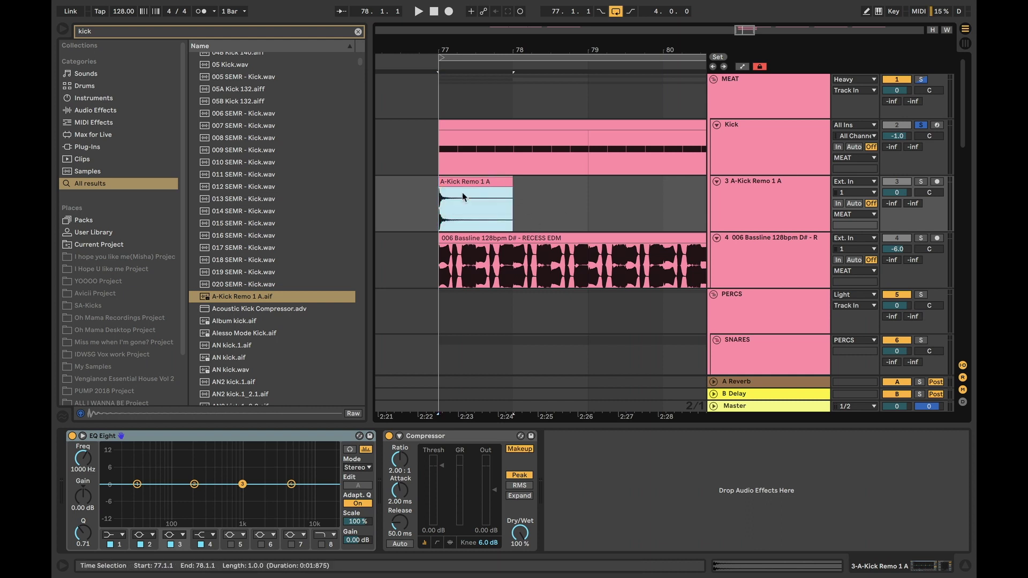
pyautogui.press('-')
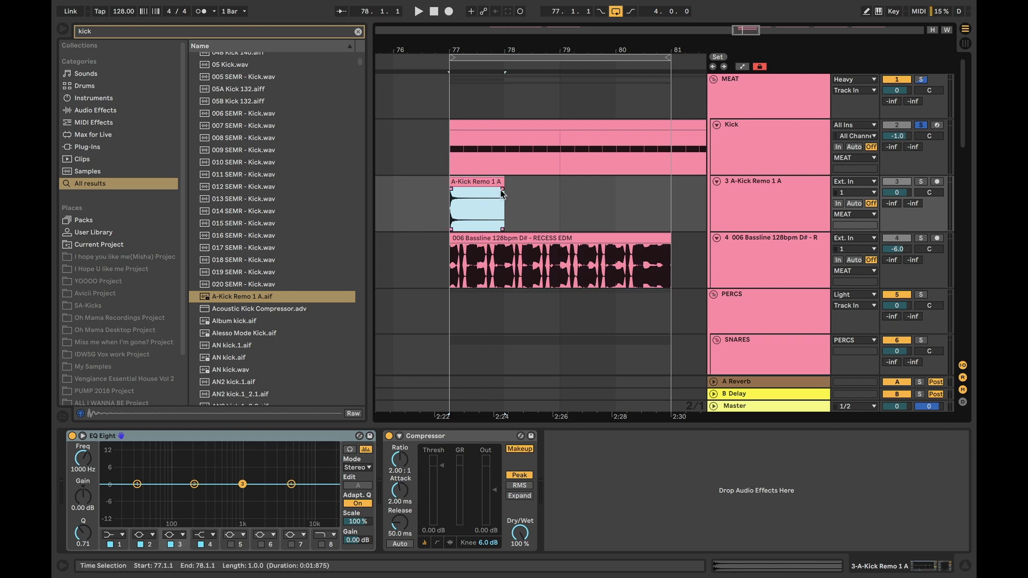
pyautogui.moveTo(476, 189); pyautogui.dragTo(468, 211)
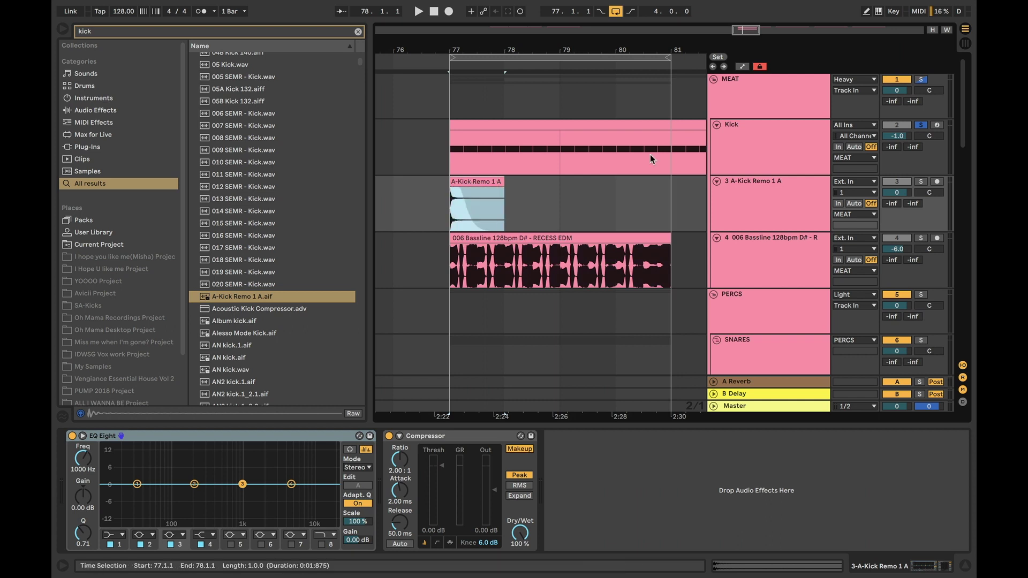
pyautogui.click(762, 137)
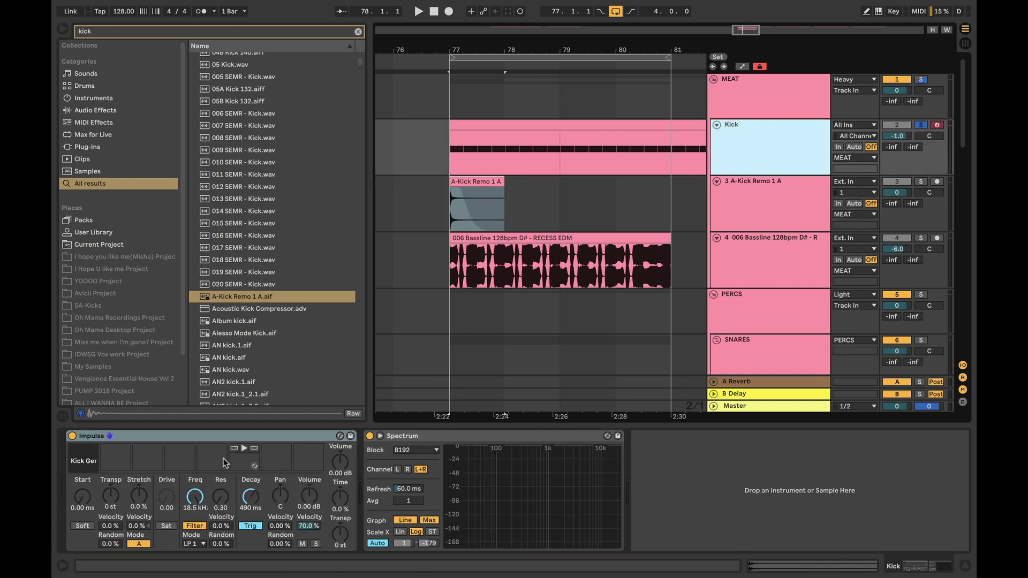
pyautogui.click(85, 461)
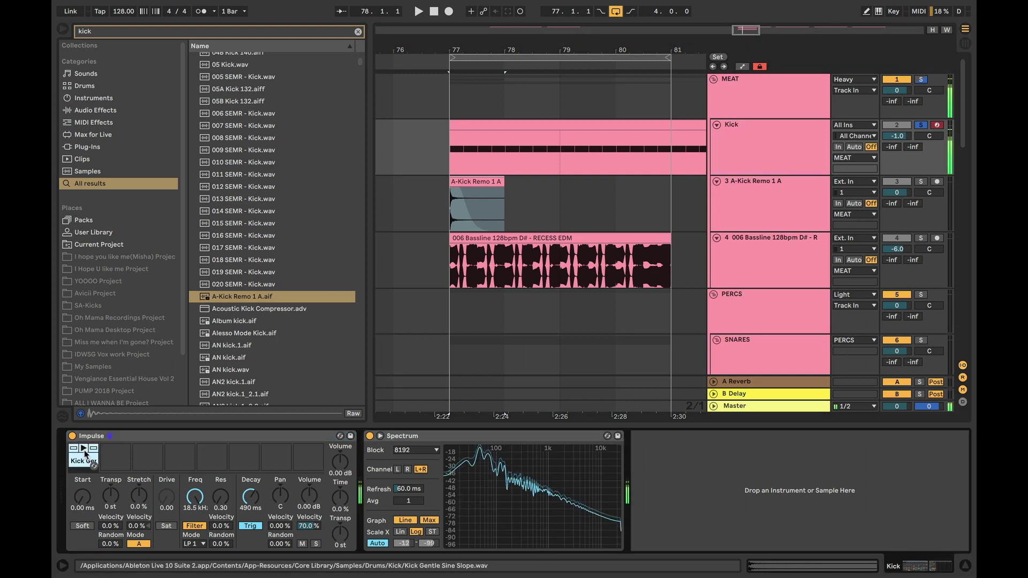
# Step: View the Kick clip's notes in an enlarged note editor, then return to its devices
pyautogui.click(554, 124)
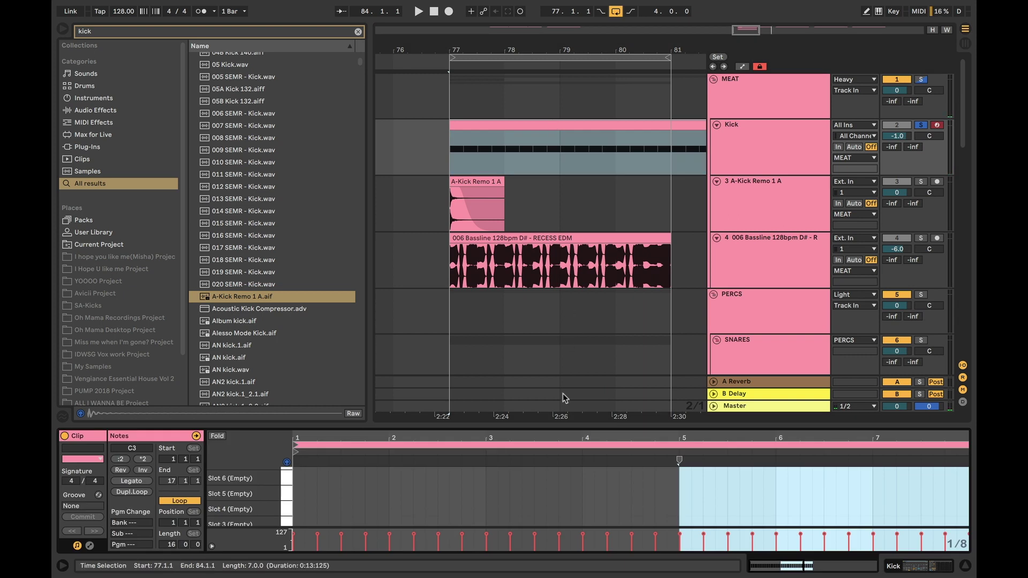
pyautogui.moveTo(560, 428); pyautogui.dragTo(569, 383)
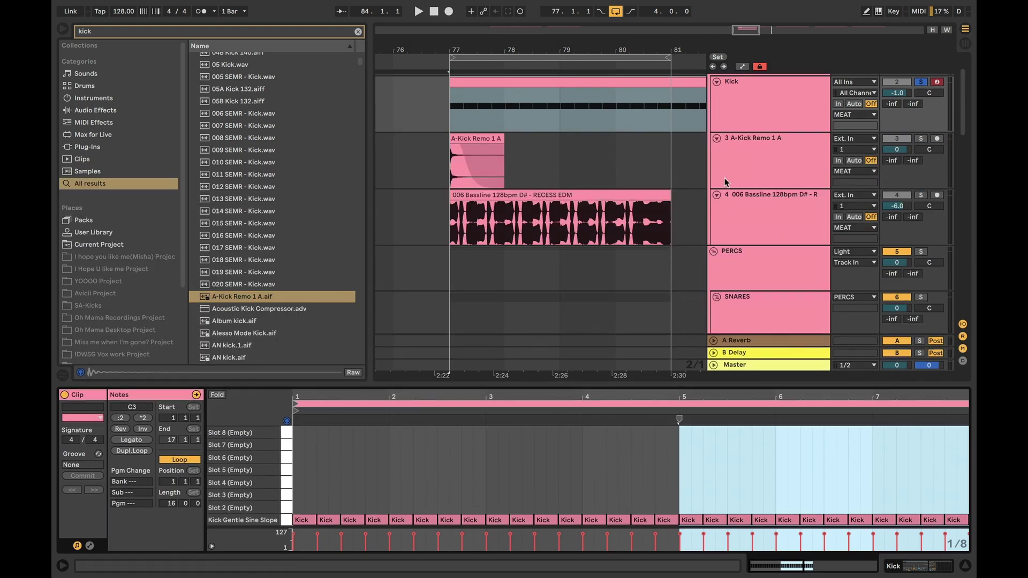
pyautogui.click(771, 107)
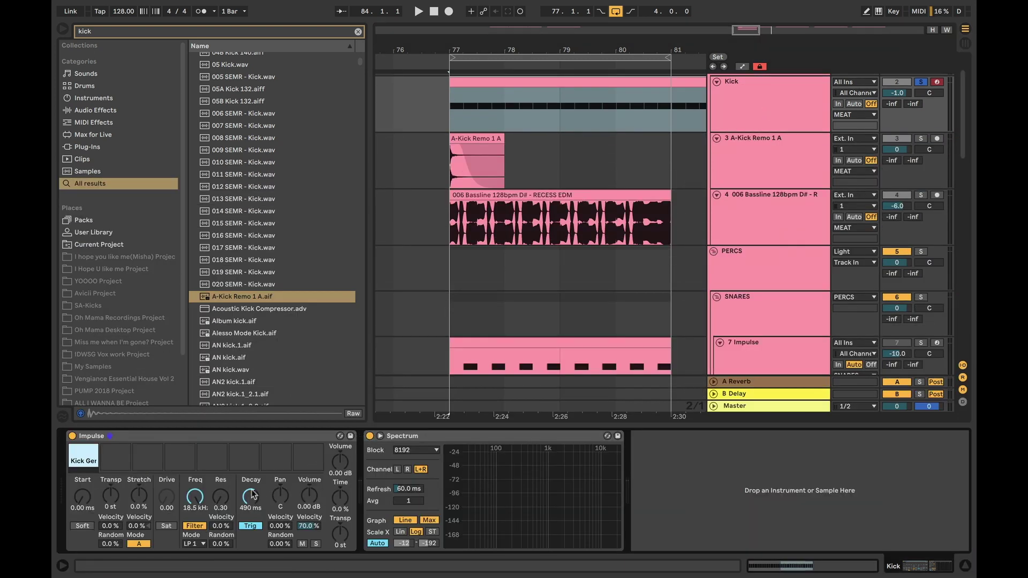
# Step: Delete the A-Kick Remo 1 A track and turn off the Kick track's solo
pyautogui.click(773, 150)
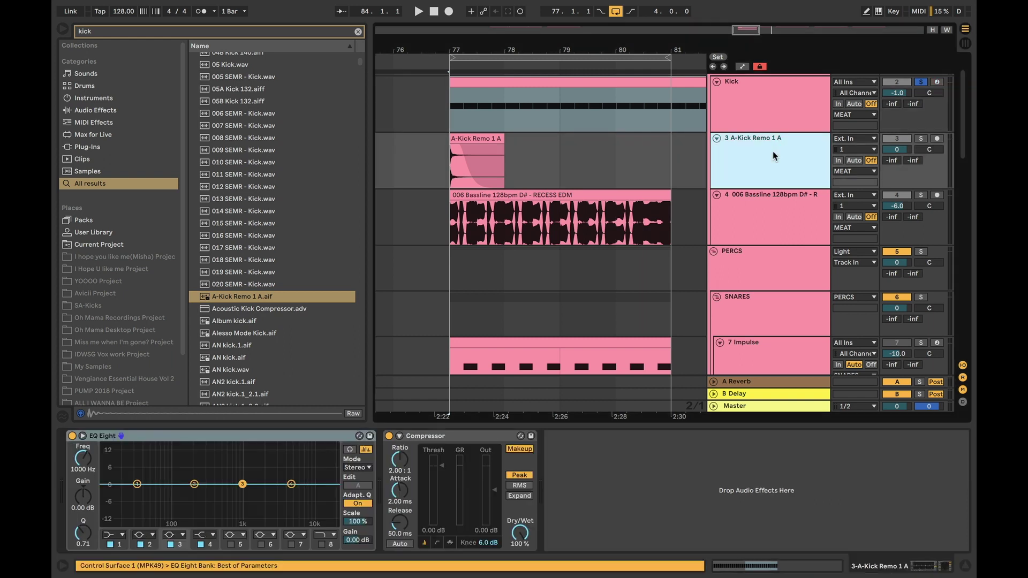
pyautogui.press('Delete')
pyautogui.click(752, 121)
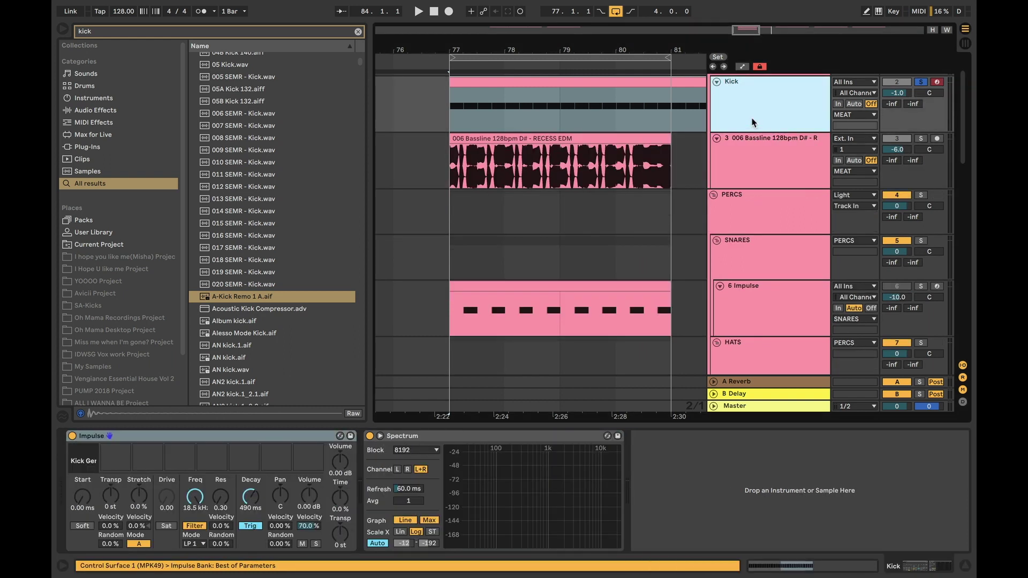
pyautogui.click(782, 155)
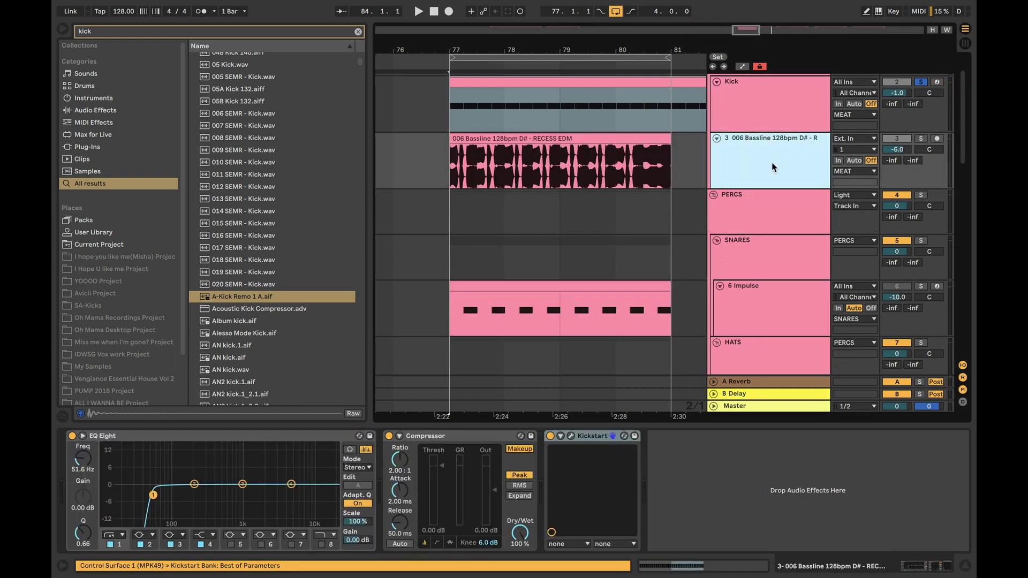
pyautogui.click(795, 104)
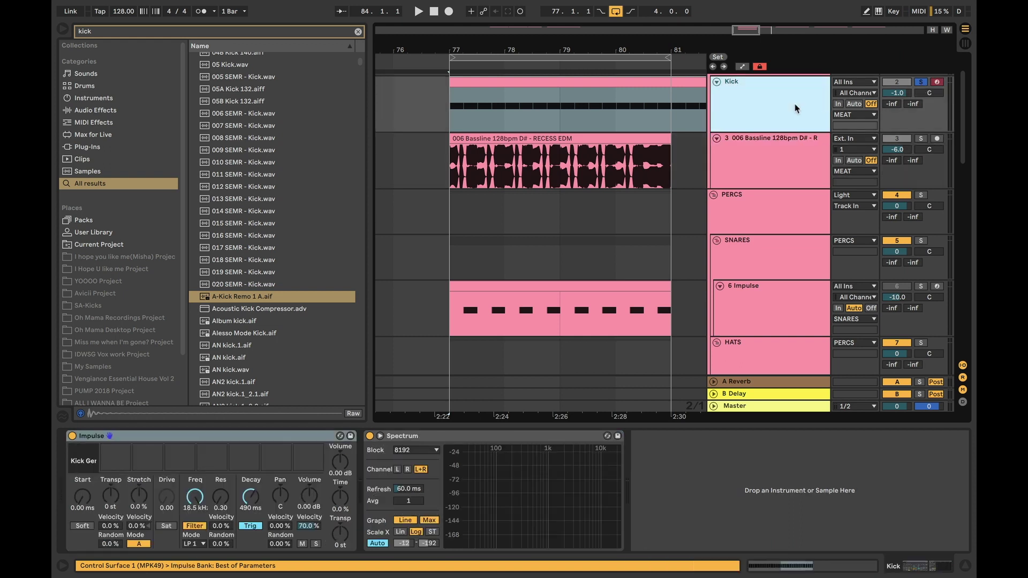
pyautogui.click(922, 82)
pyautogui.click(769, 110)
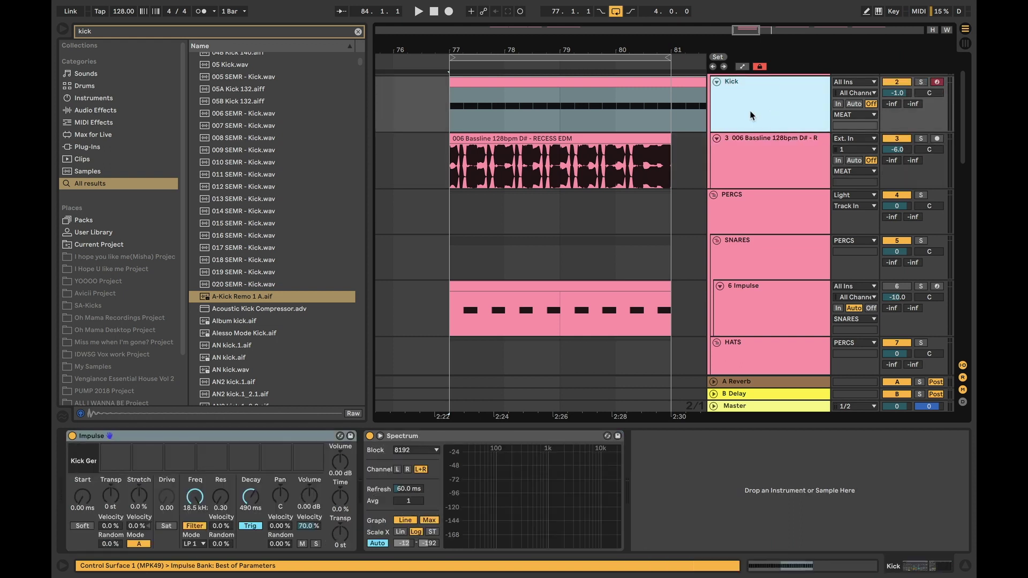
# Step: Drag Impulse's Decay up to 843 ms and play to hear the longer kick tail
pyautogui.click(252, 499)
pyautogui.moveTo(251, 499)
pyautogui.mouseDown()
pyautogui.moveTo(252, 461)
pyautogui.moveTo(251, 486)
pyautogui.mouseUp()
pyautogui.press('space')
pyautogui.press('space')
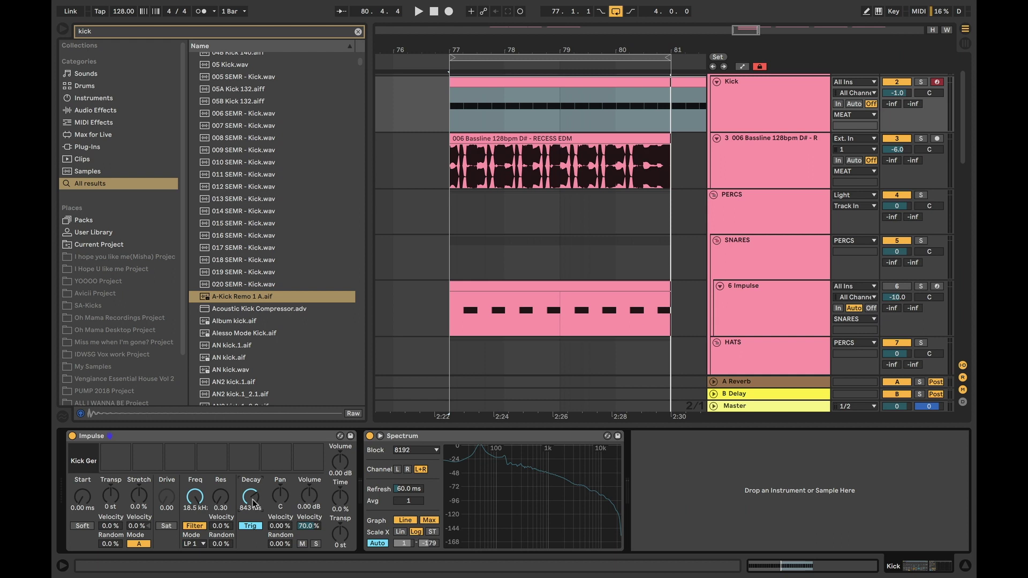
# Step: Open the 006 Bassline track's Kickstart plugin editor and reposition its window
pyautogui.click(766, 142)
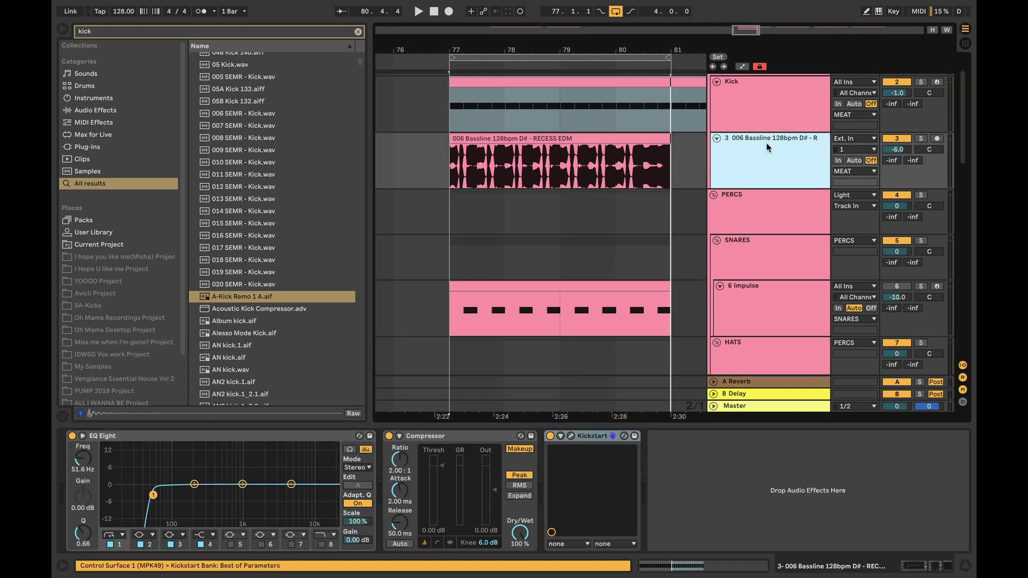
pyautogui.click(571, 435)
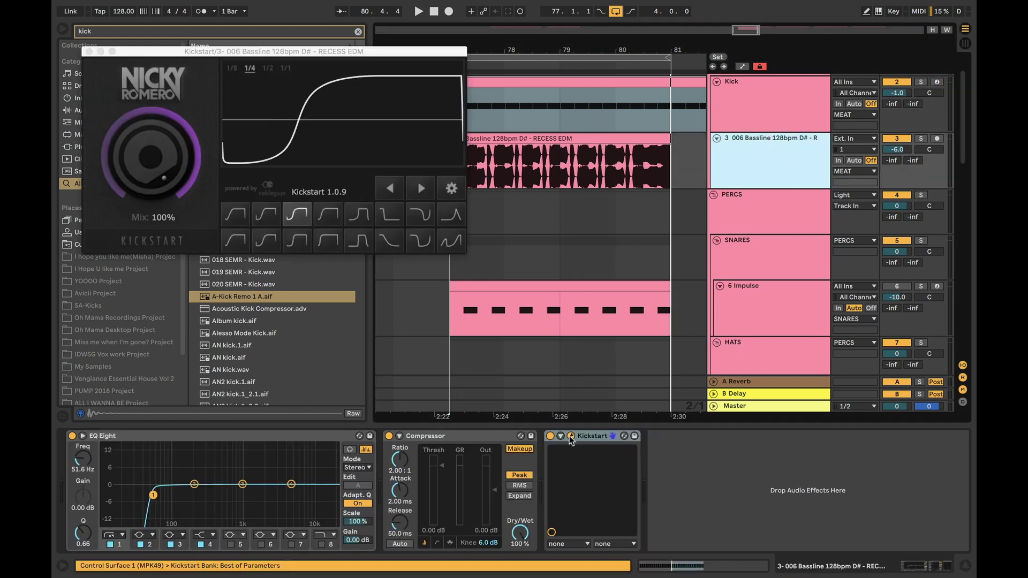
pyautogui.moveTo(343, 51); pyautogui.dragTo(405, 52)
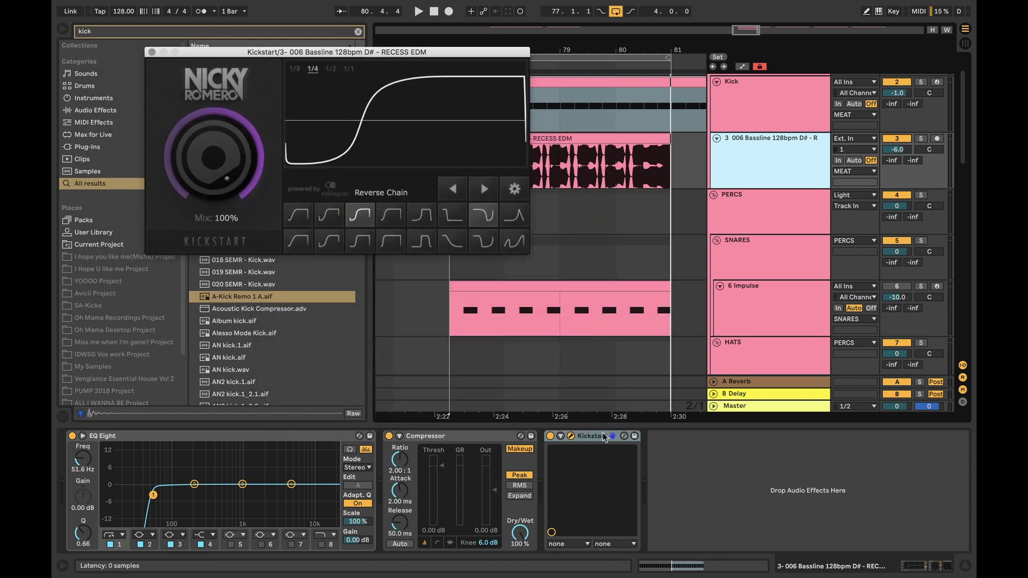
# Step: Delete the bassline's Compressor, select EQ Eight, and move the Kickstart editor aside
pyautogui.click(437, 438)
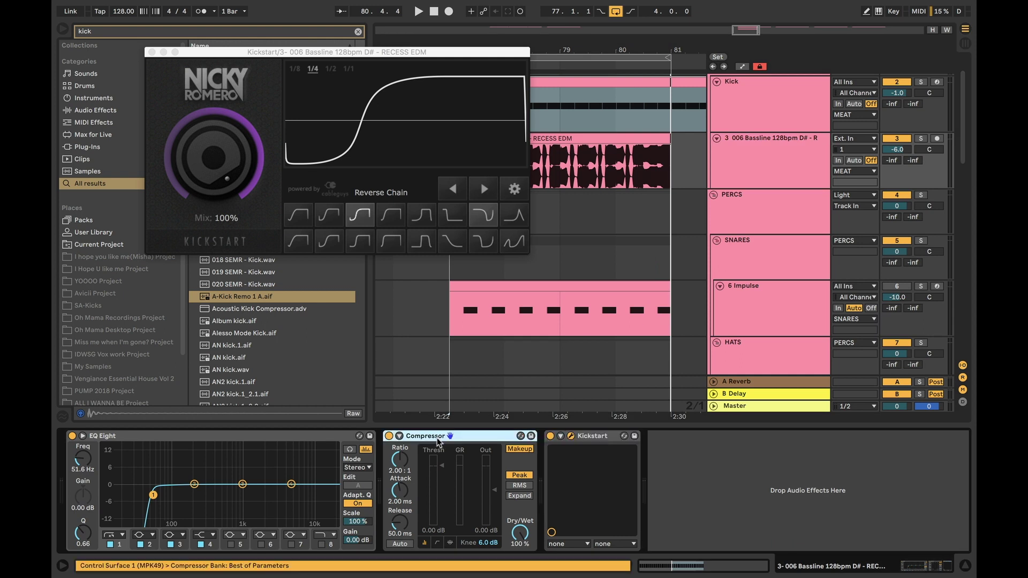
pyautogui.press('Delete')
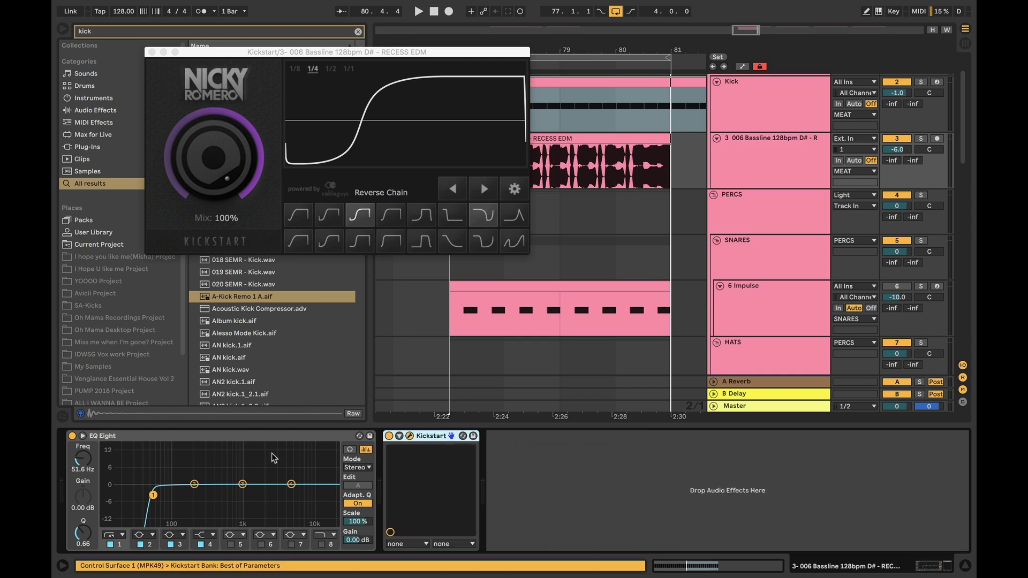
pyautogui.click(227, 436)
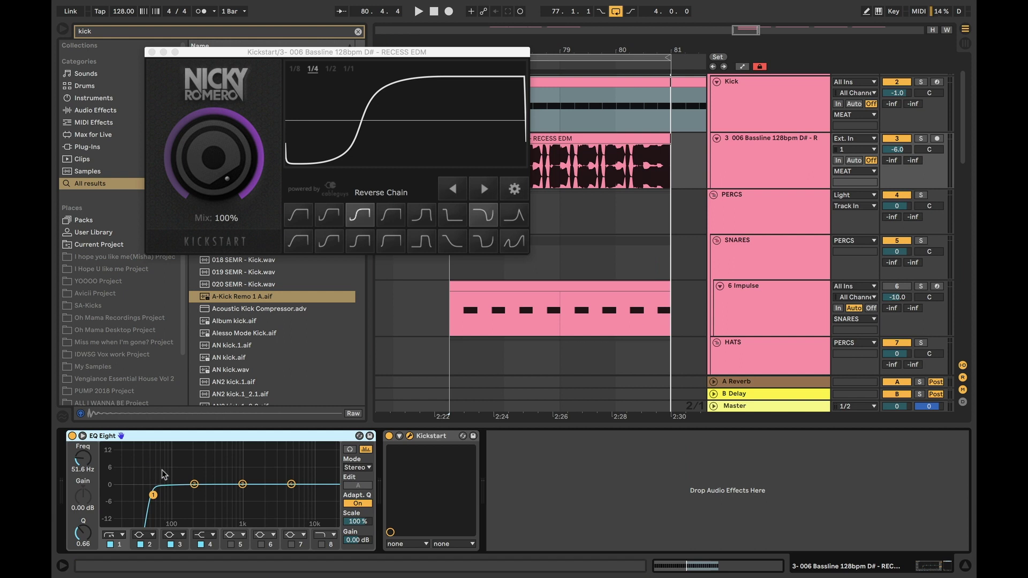
pyautogui.moveTo(316, 53); pyautogui.dragTo(686, 261)
# Step: While the loop plays, set the bassline's EQ Eight low-cut to 40.8 Hz, then stop
pyautogui.click(782, 161)
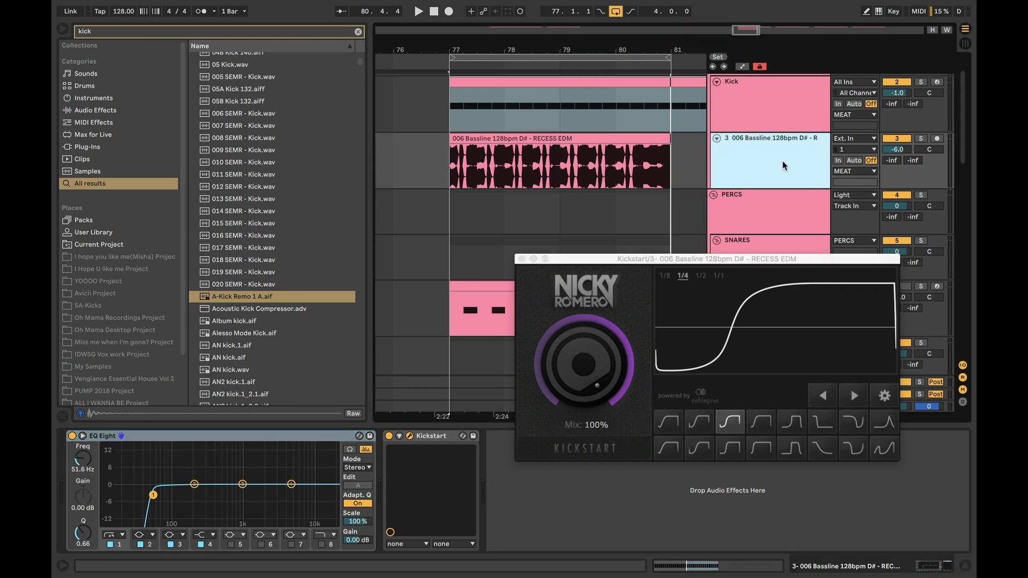
pyautogui.click(152, 496)
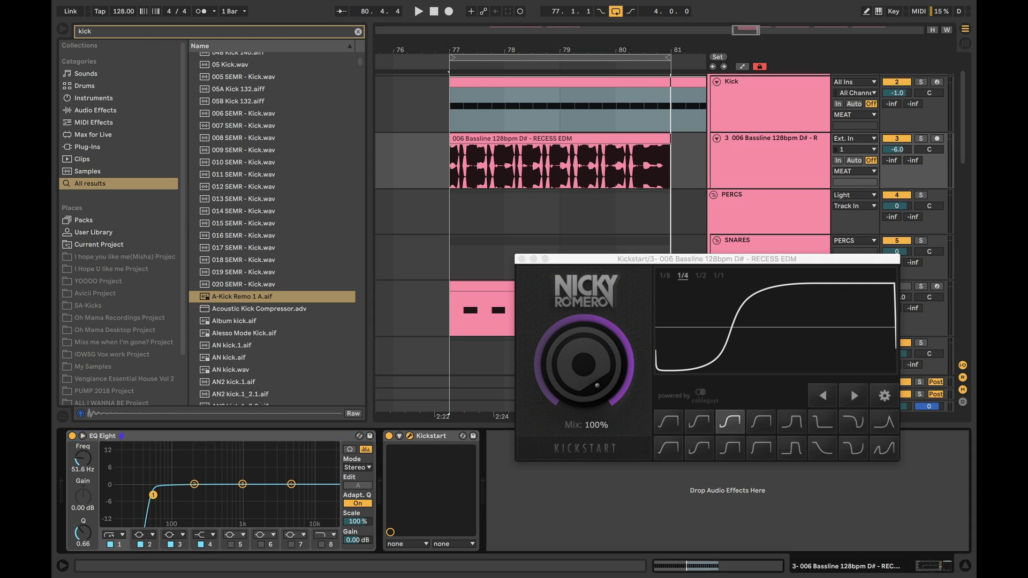
pyautogui.press('space')
pyautogui.moveTo(153, 496)
pyautogui.mouseDown()
pyautogui.moveTo(104, 495)
pyautogui.moveTo(146, 494)
pyautogui.mouseUp()
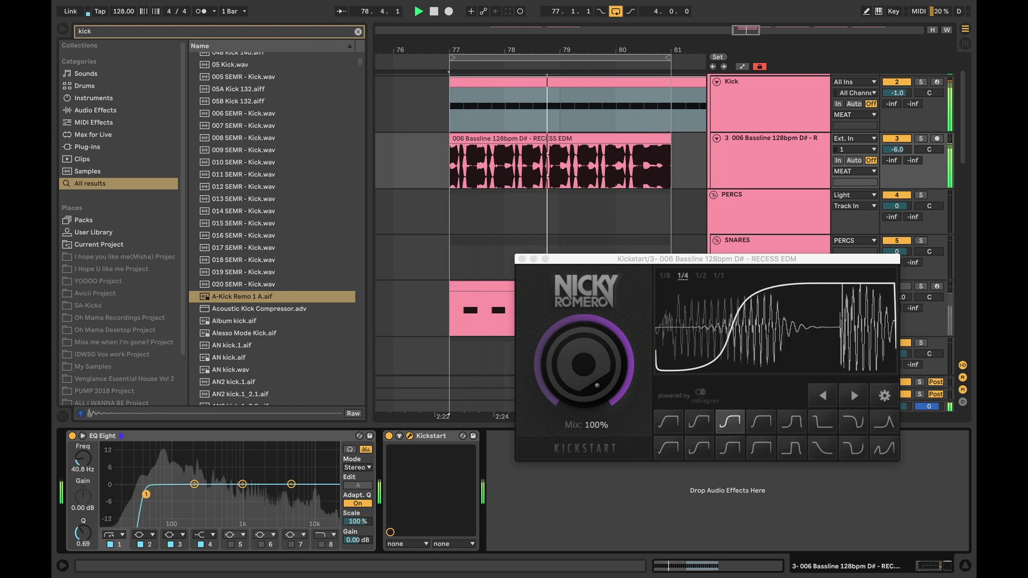
pyautogui.press('space')
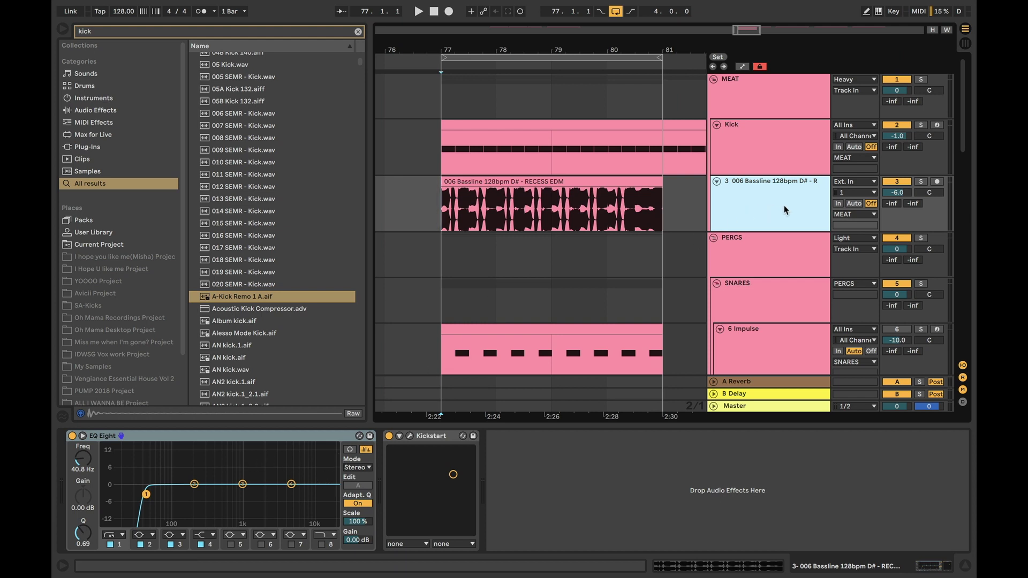
# Step: Solo the MEAT group, loop bars 77–81, and compare the Glue Compressor bypassed versus active, leaving it on
pyautogui.click(763, 100)
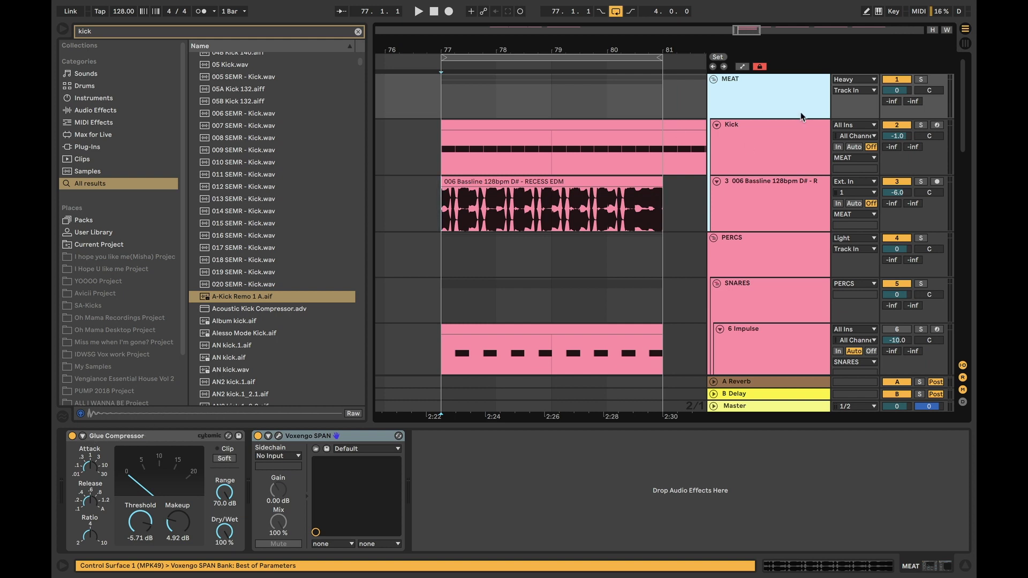
pyautogui.click(921, 79)
pyautogui.click(72, 436)
pyautogui.click(583, 56)
pyautogui.press('space')
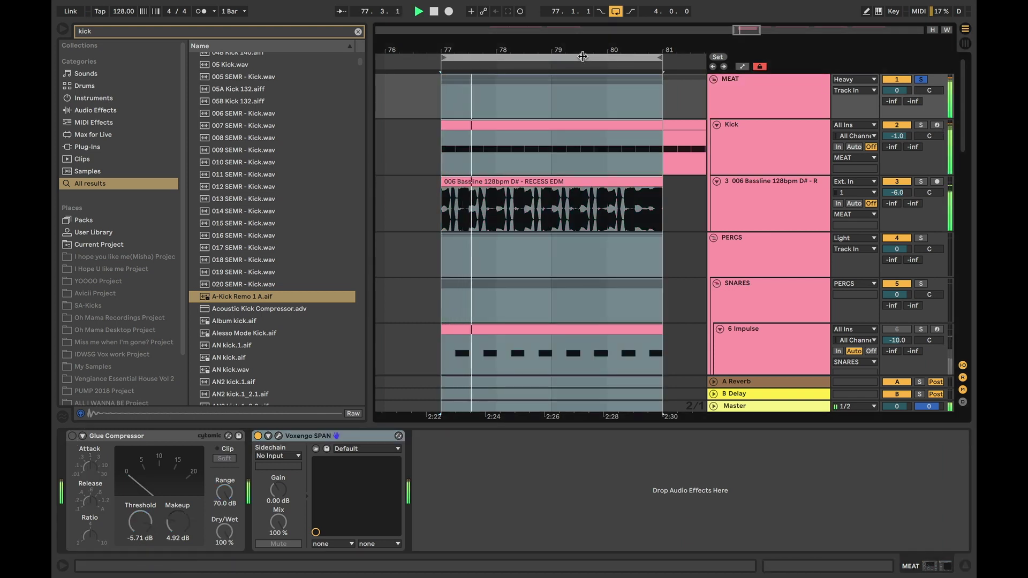
pyautogui.click(72, 436)
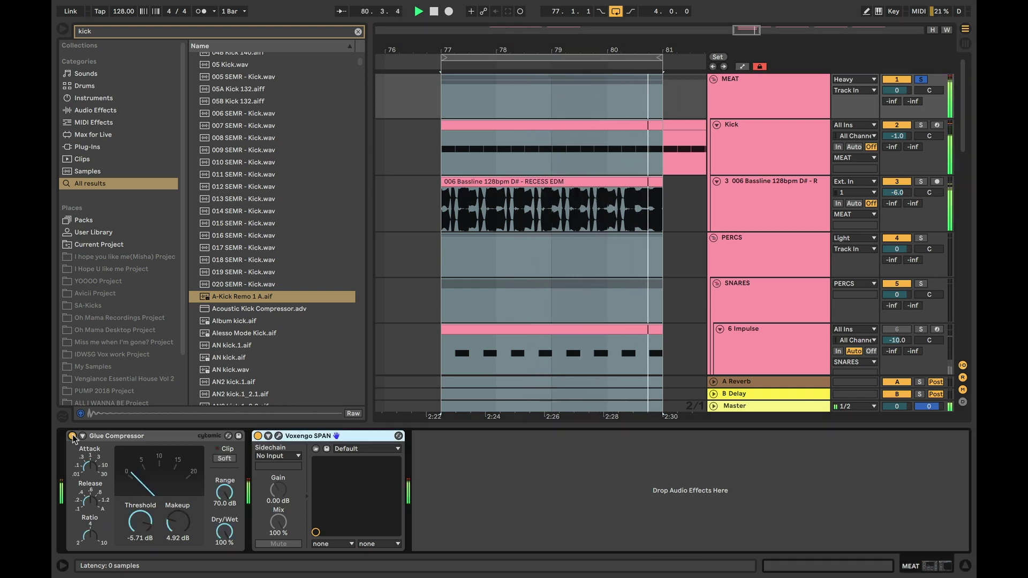
pyautogui.click(72, 436)
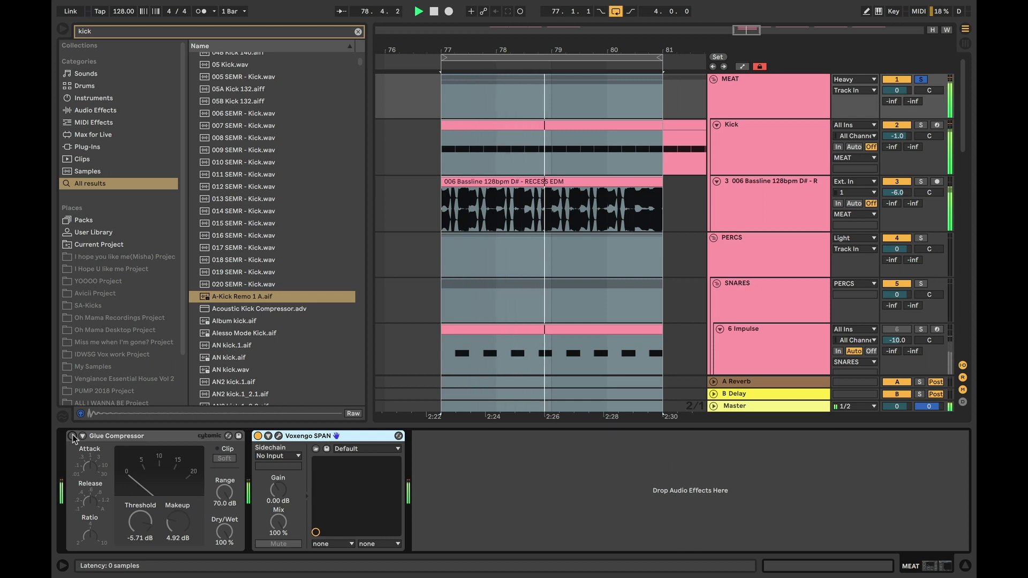
pyautogui.click(72, 436)
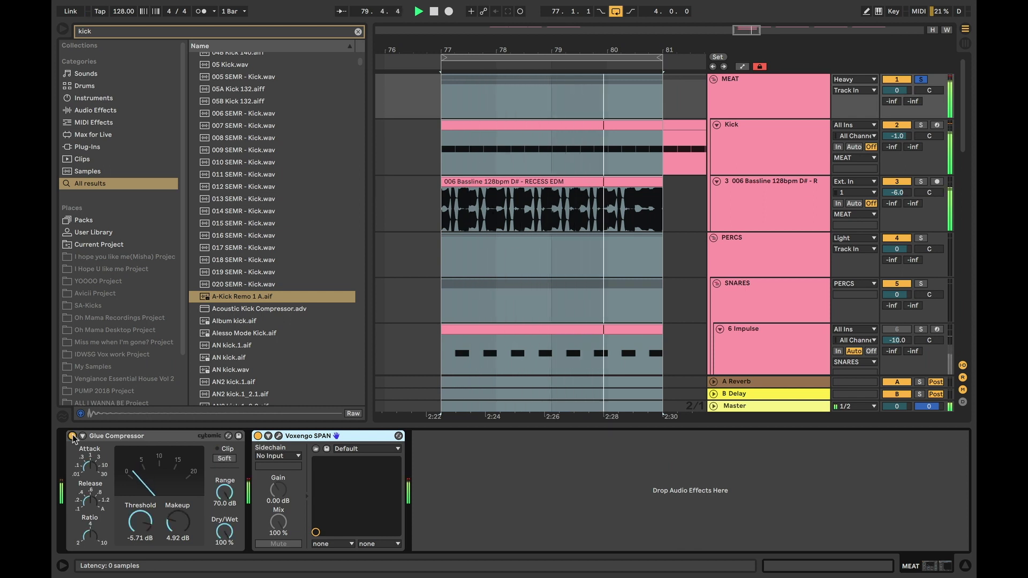
pyautogui.press('space')
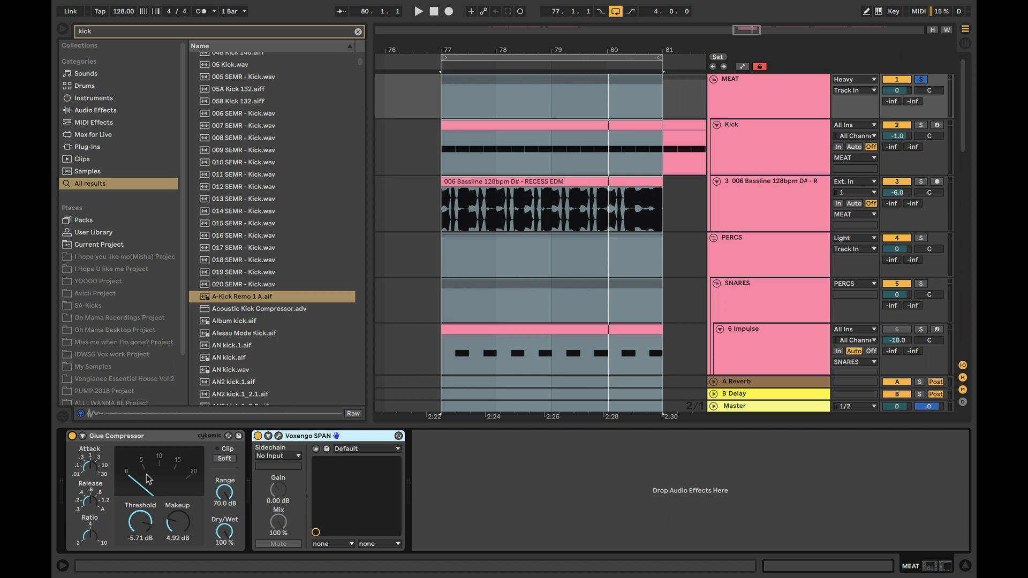
pyautogui.click(166, 436)
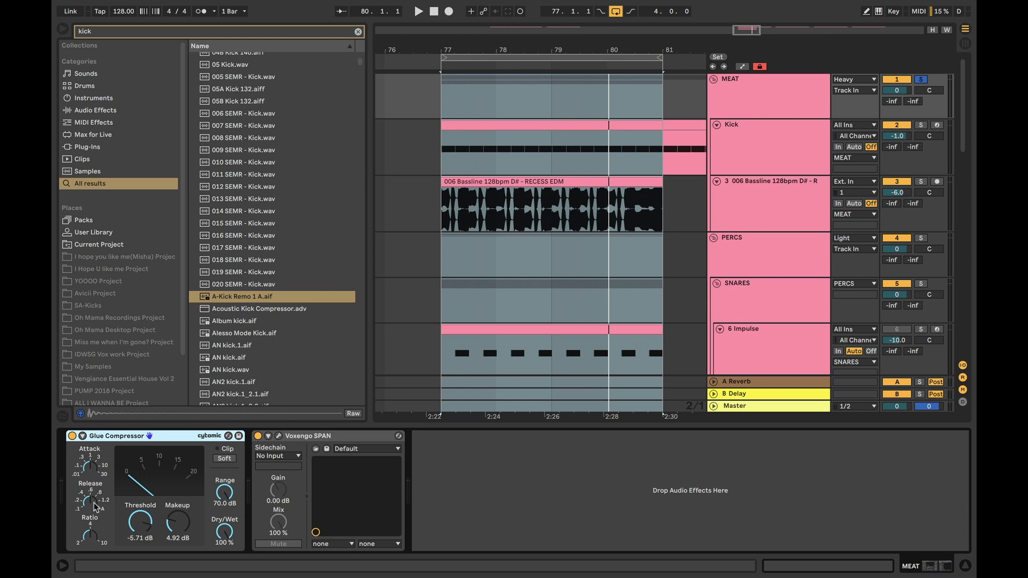
pyautogui.press('space')
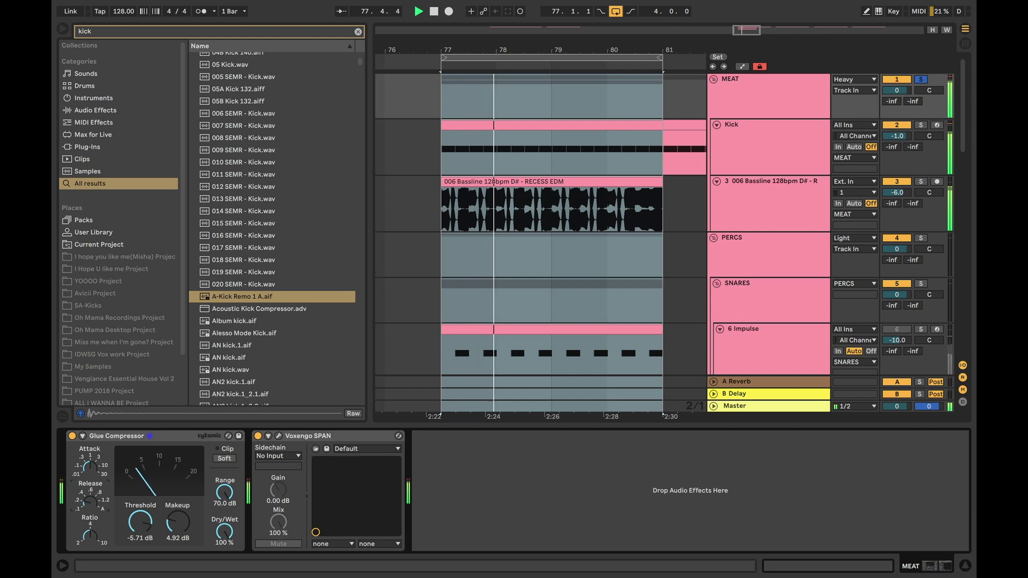
# Step: Nudge the MEAT Glue Compressor's Release knob slightly, then replay the loop
pyautogui.press('space')
pyautogui.moveTo(89, 500); pyautogui.dragTo(92, 497)
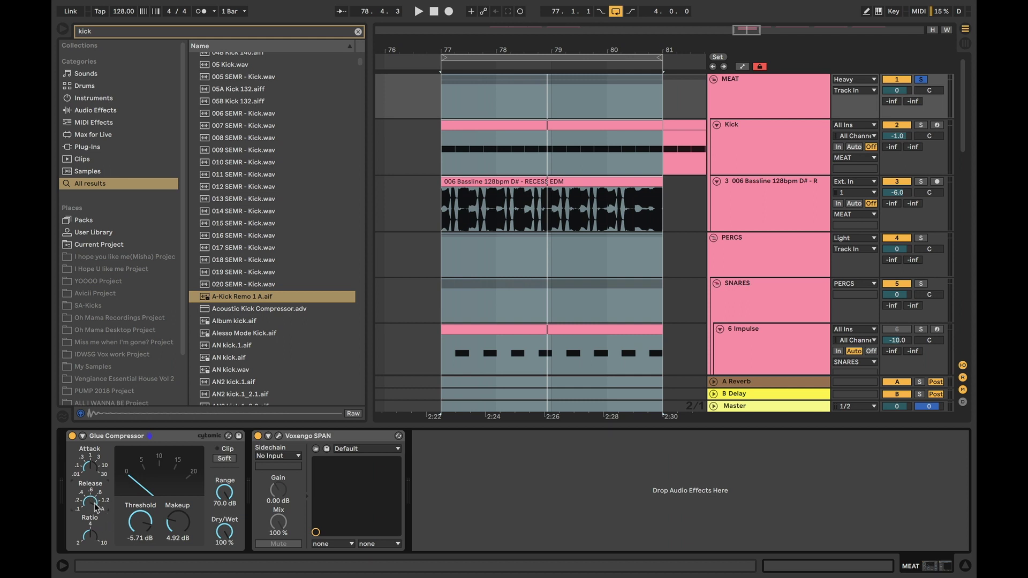
pyautogui.moveTo(90, 502); pyautogui.dragTo(90, 496)
pyautogui.press('space')
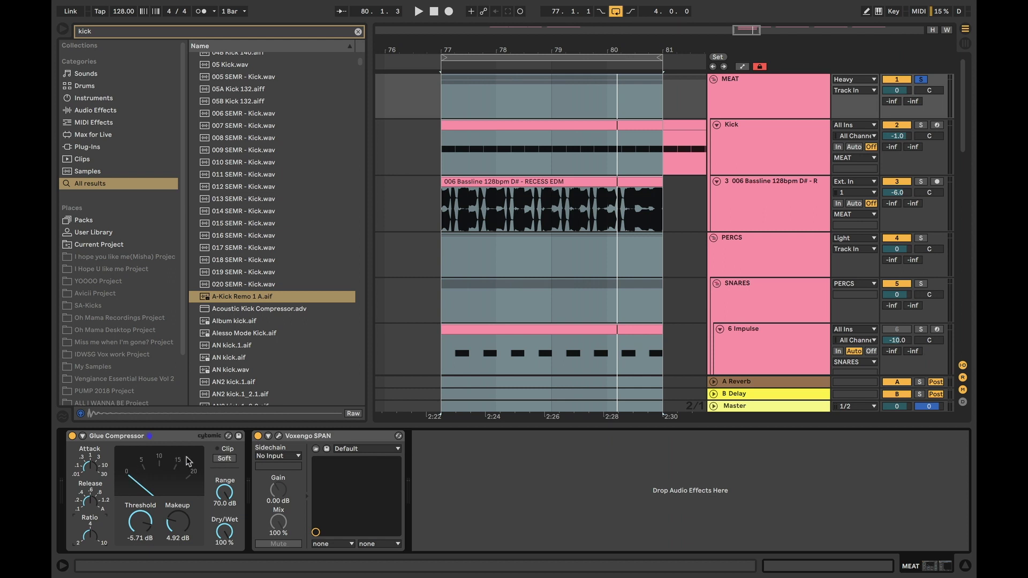
# Step: Tweak the Glue Compressor threshold and lower its makeup gain from 4.92 to 4.13 dB while looping
pyautogui.press('space')
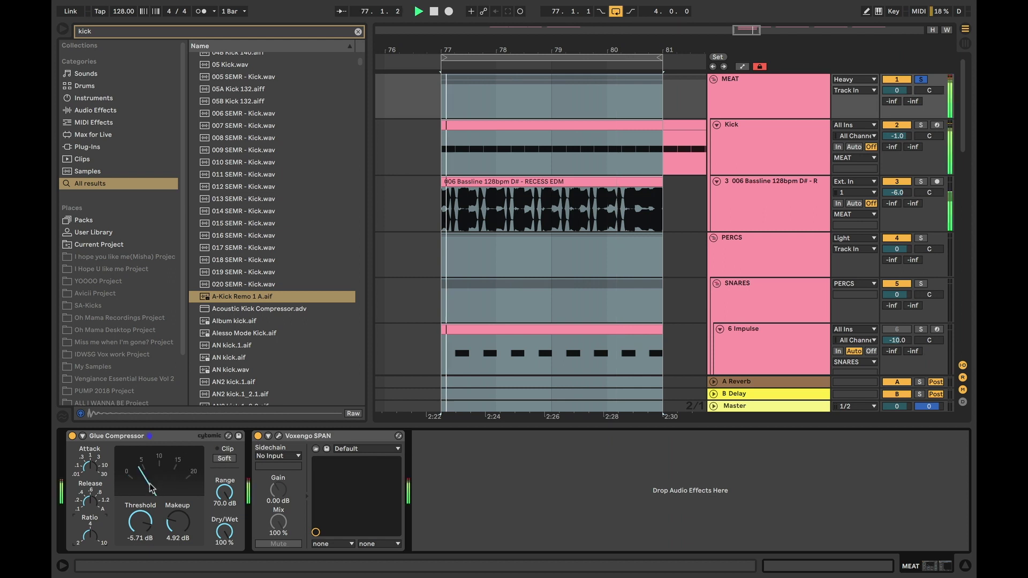
pyautogui.moveTo(139, 522)
pyautogui.mouseDown()
pyautogui.moveTo(140, 562)
pyautogui.moveTo(142, 528)
pyautogui.mouseUp()
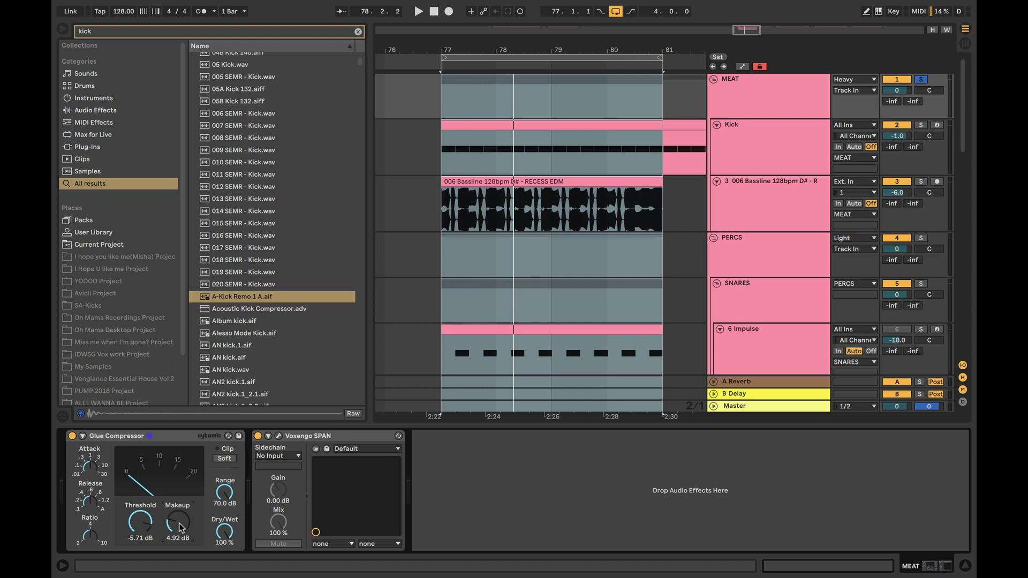
pyautogui.press('space')
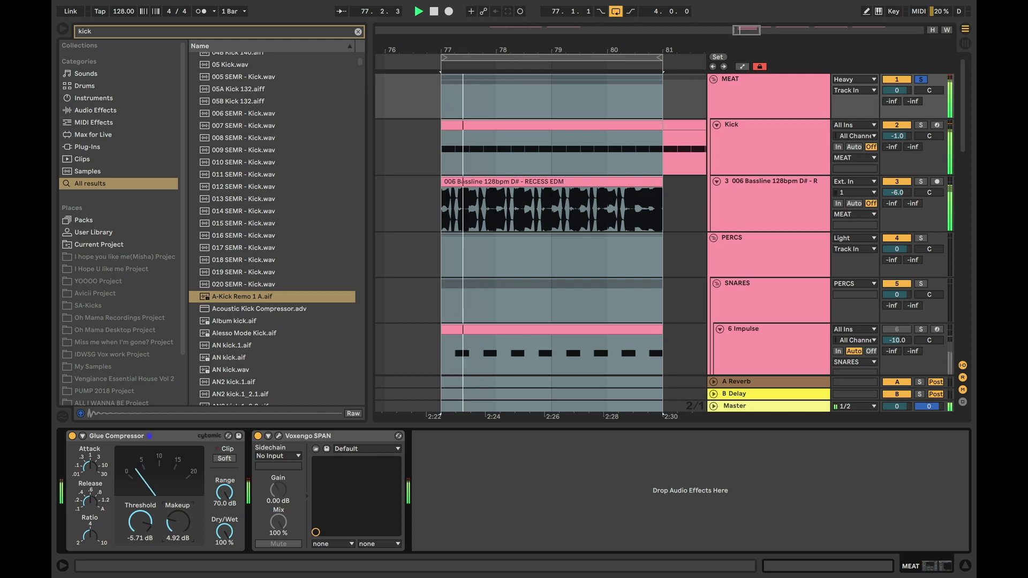
pyautogui.moveTo(179, 527)
pyautogui.mouseDown()
pyautogui.moveTo(180, 495)
pyautogui.moveTo(181, 527)
pyautogui.mouseUp()
pyautogui.press('space')
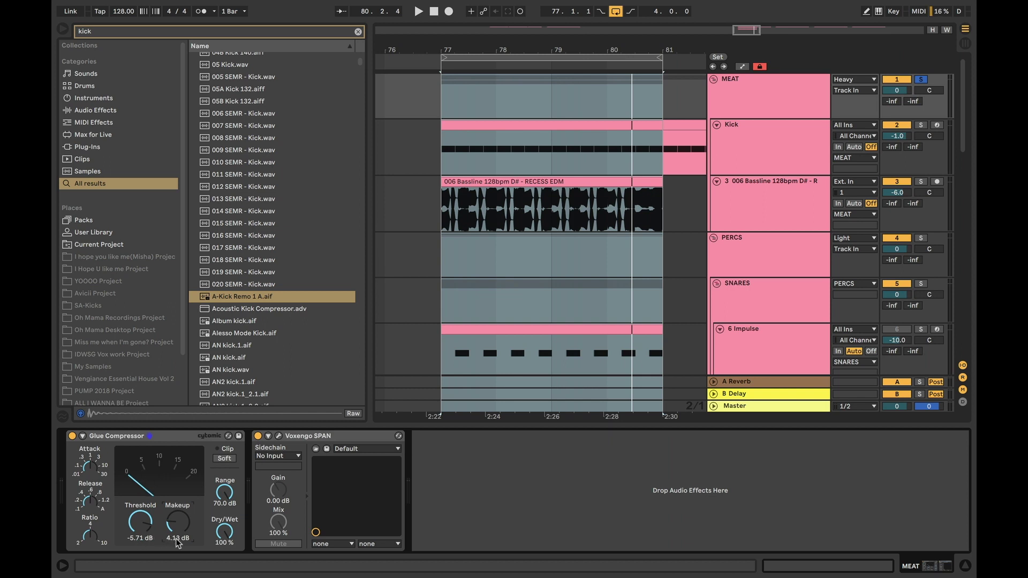
# Step: Open the MEAT group's Voxengo SPAN window and play the loop to view its spectrum
pyautogui.click(279, 437)
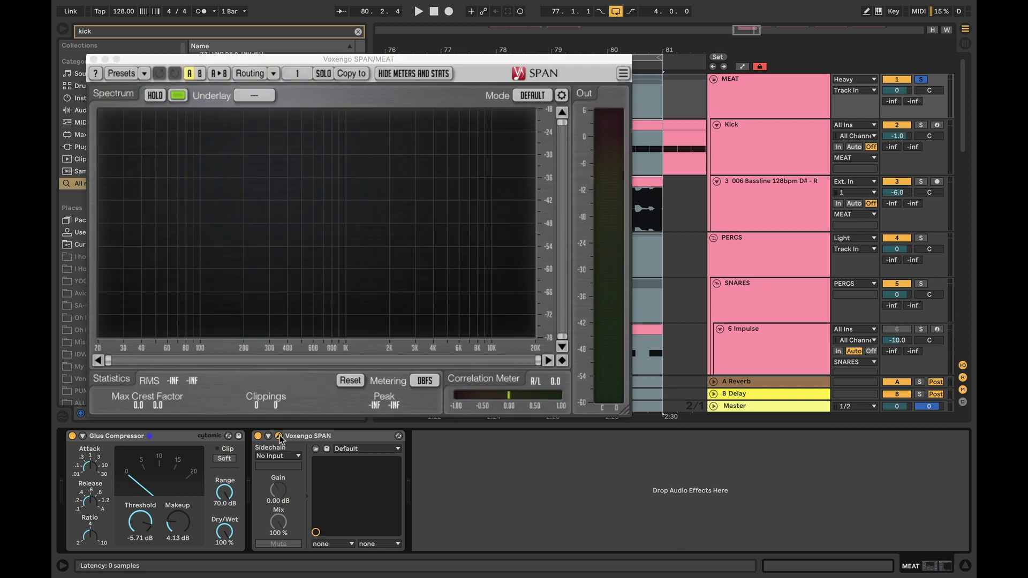
pyautogui.moveTo(345, 61); pyautogui.dragTo(438, 129)
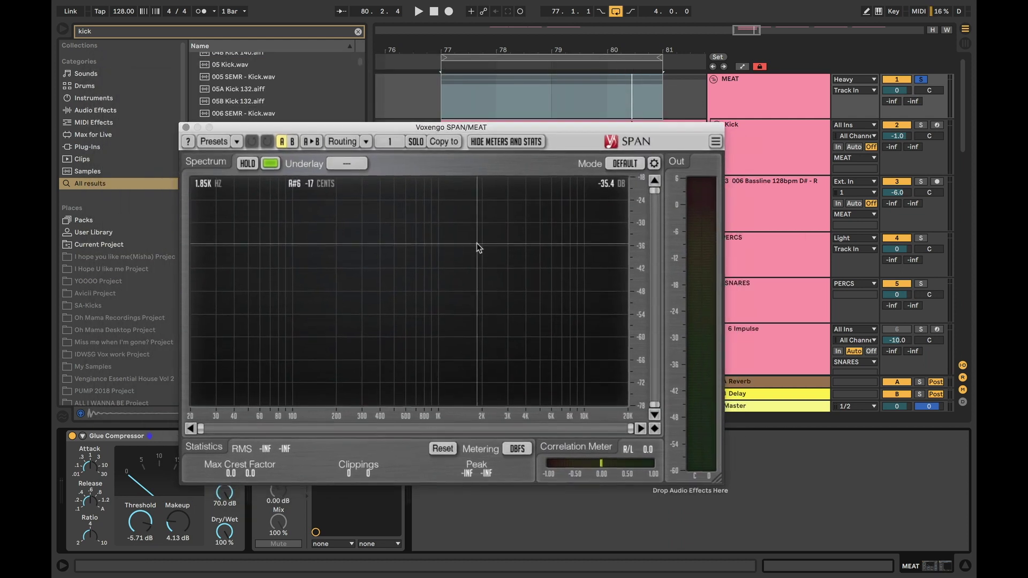
pyautogui.press('space')
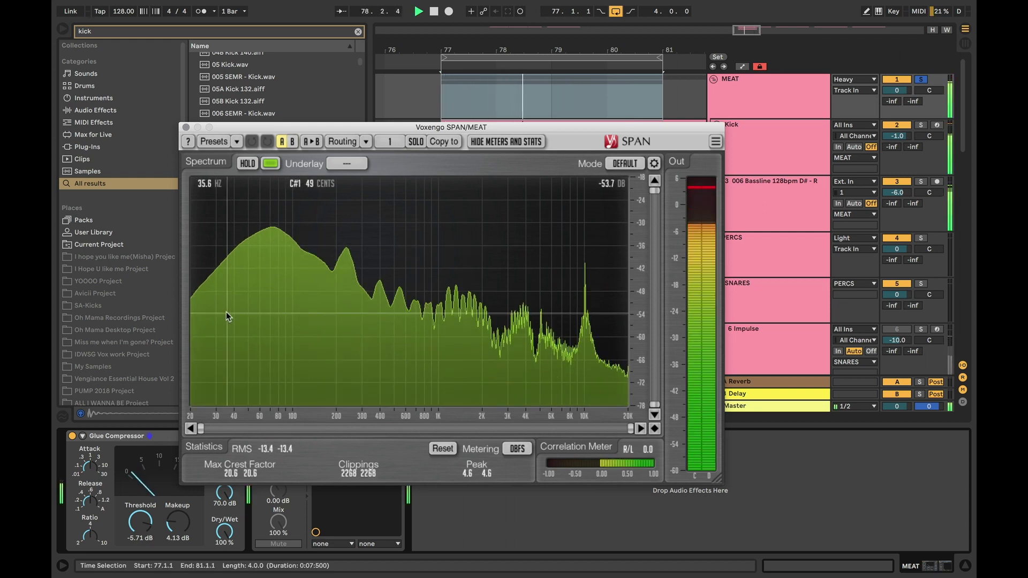
pyautogui.press('space')
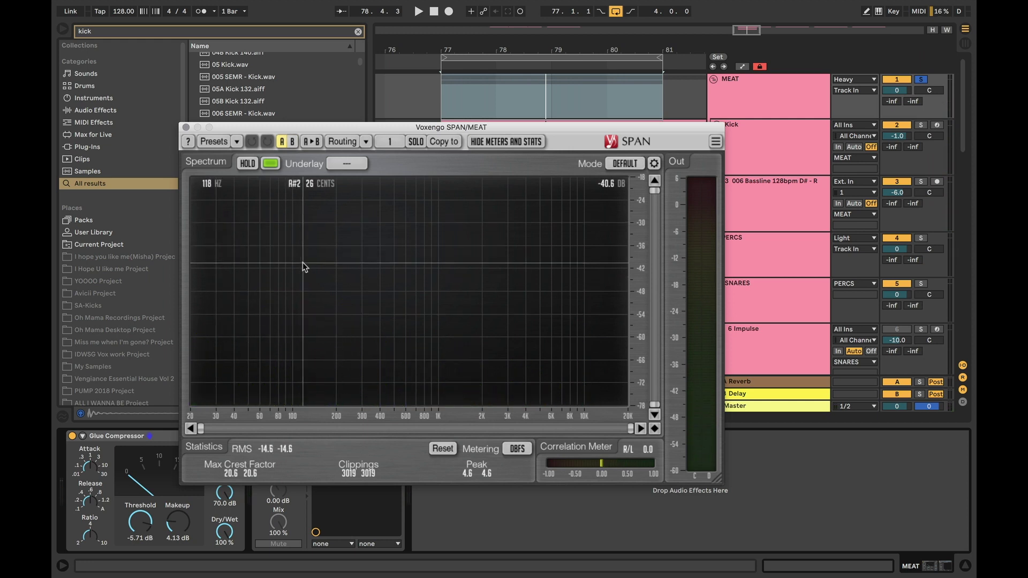
pyautogui.moveTo(458, 127); pyautogui.dragTo(447, 204)
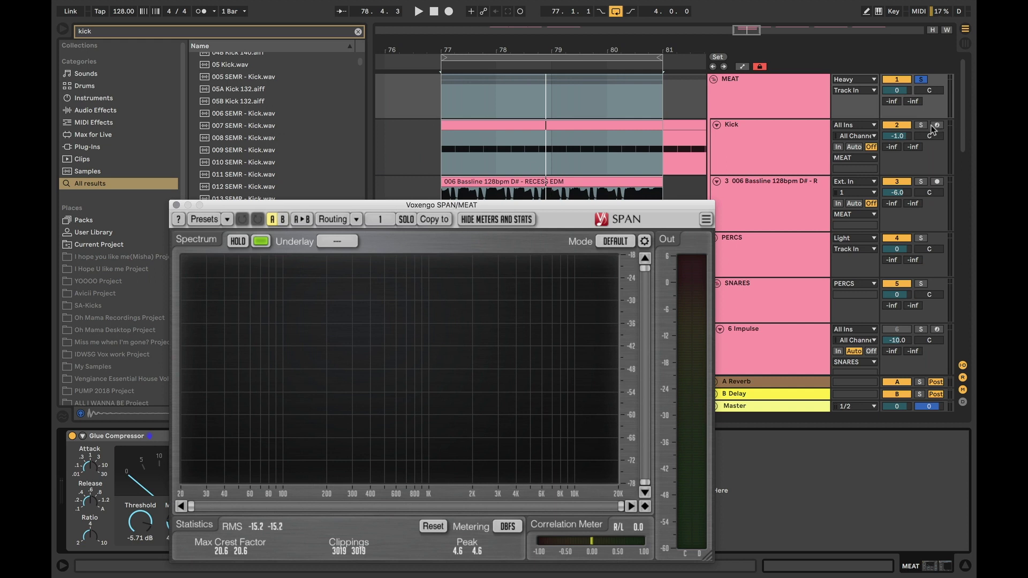
# Step: Solo the Kick, then the Bassline instead, to see each in the SPAN analyser
pyautogui.click(919, 82)
pyautogui.click(921, 125)
pyautogui.press('space')
pyautogui.click(921, 182)
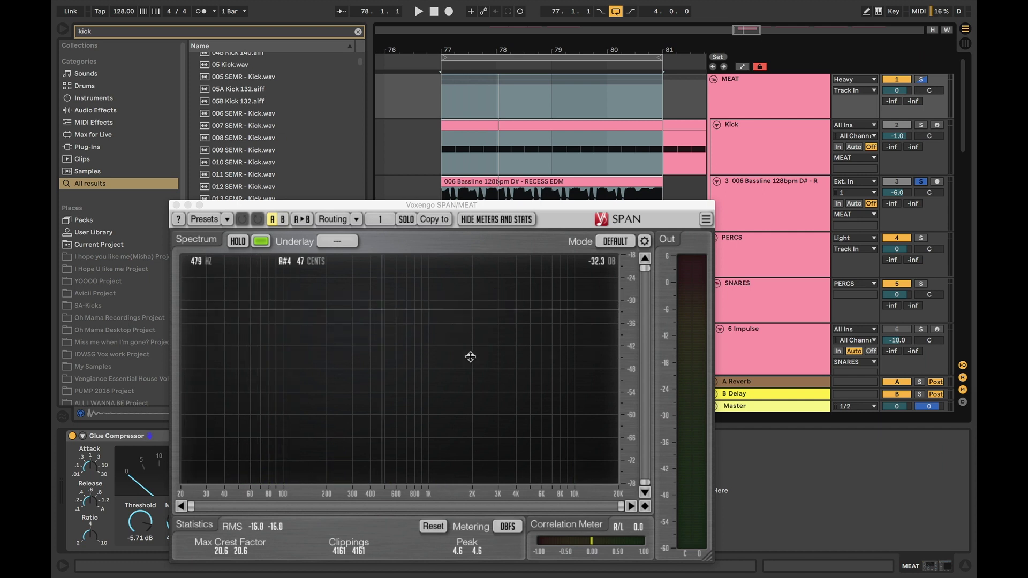
pyautogui.moveTo(392, 208); pyautogui.dragTo(459, 142)
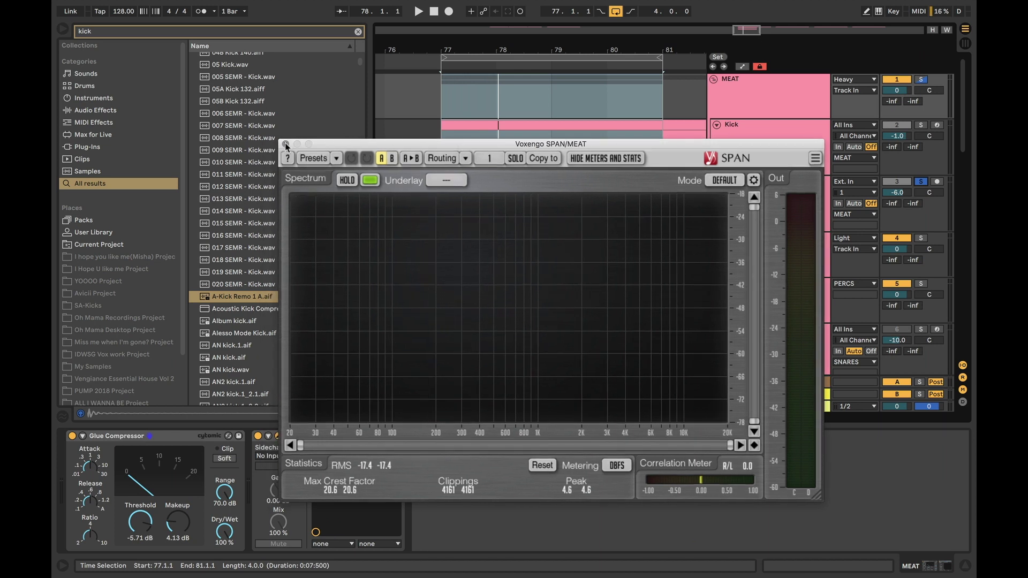
# Step: Close SPAN and show the 006 Bassline track's EQ Eight and Kickstart devices
pyautogui.click(285, 145)
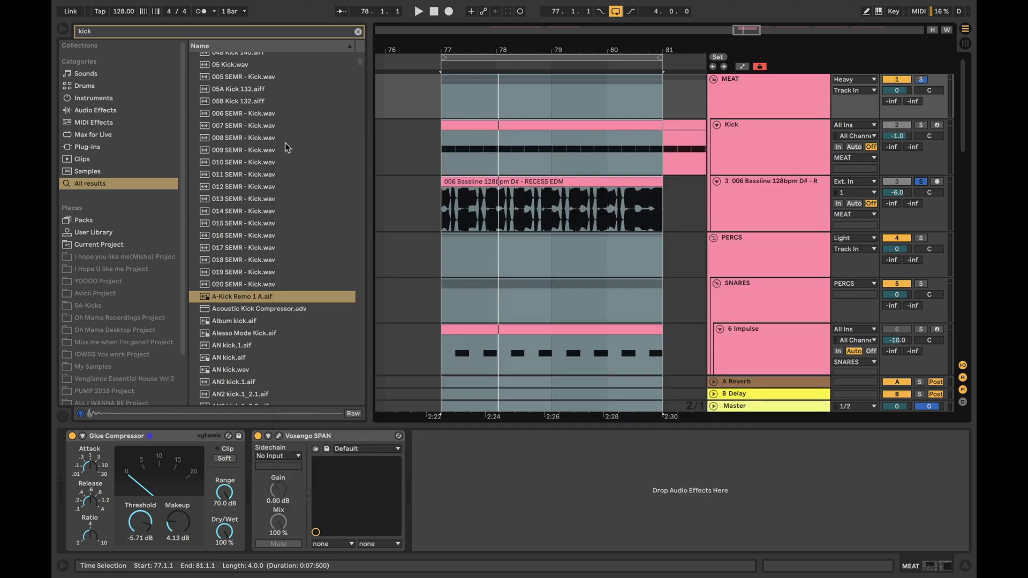
pyautogui.click(753, 191)
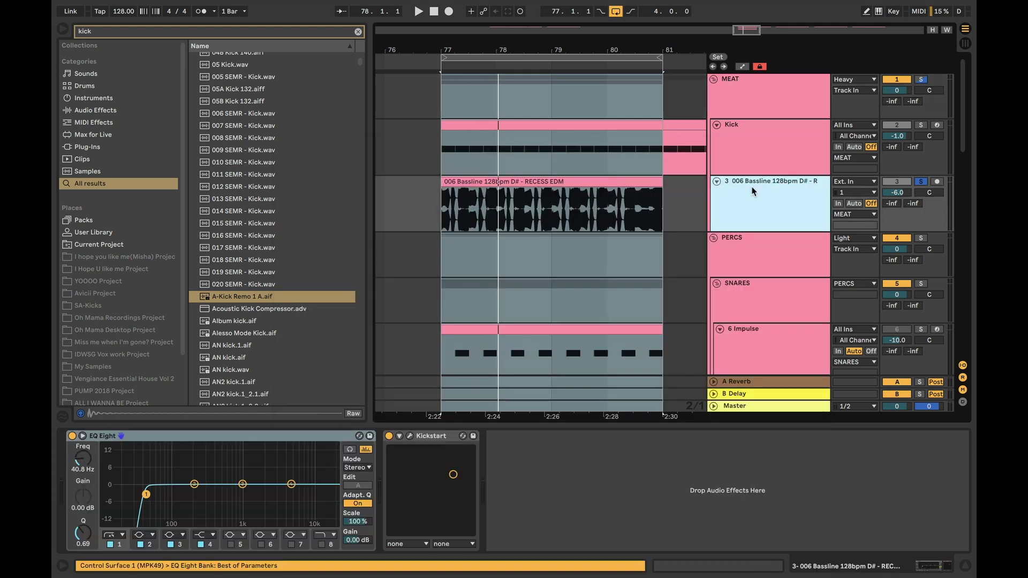